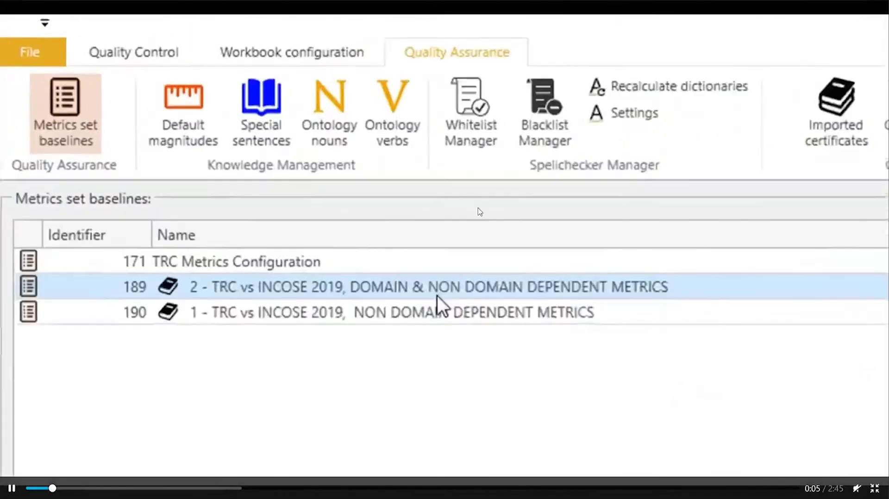
- Pause the demo video at the metrics set baselines list (0:05) and at the Measurement units metric's information (0:19), resuming playback after each
left_click(147, 124)
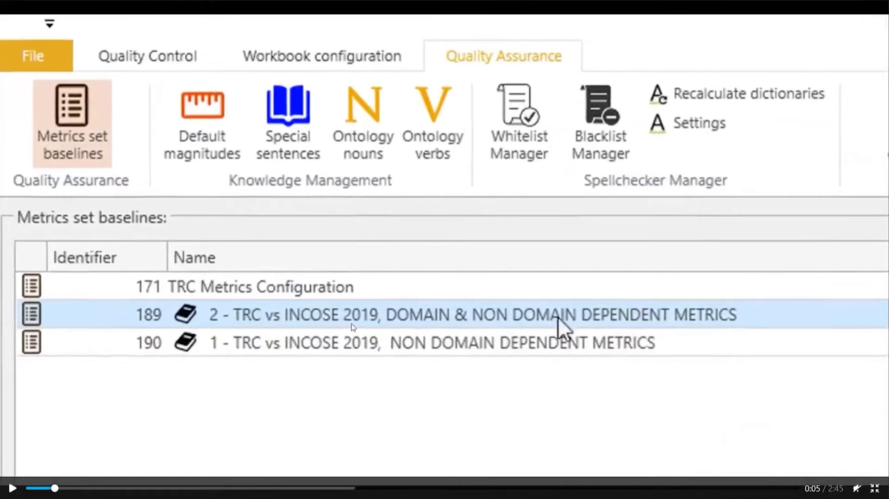
left_click(377, 309)
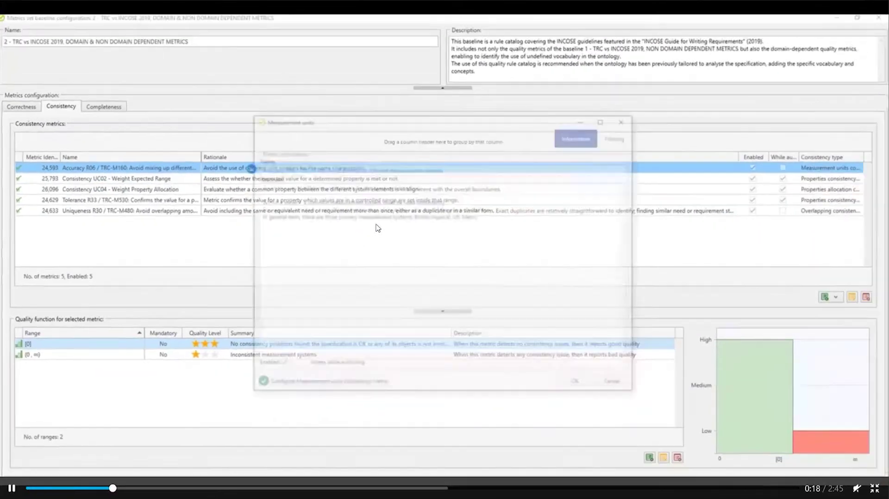
left_click(368, 207)
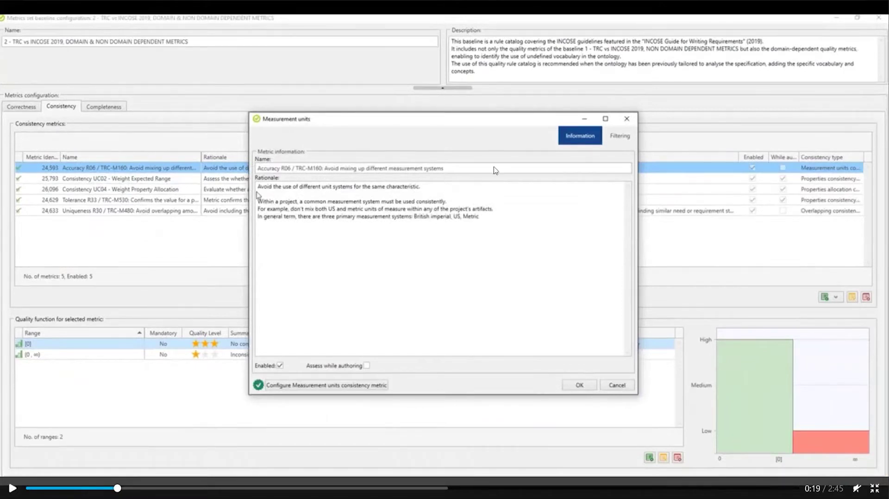
left_click(536, 214)
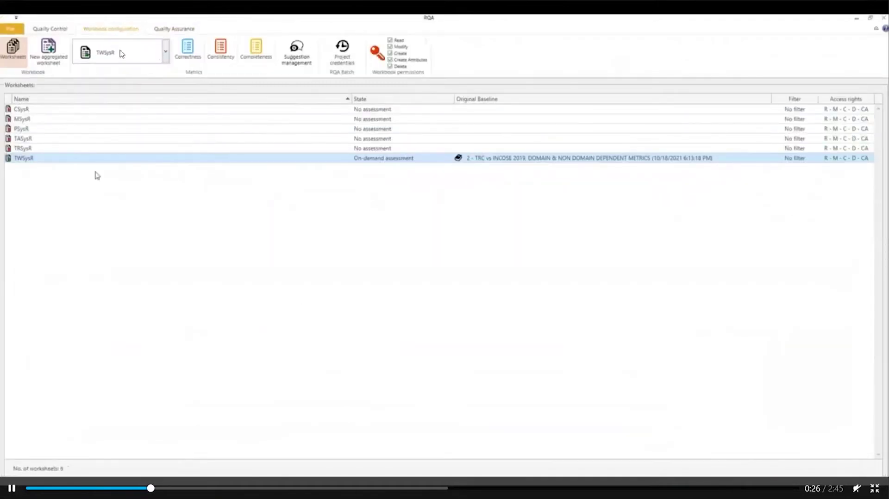
- Pause the demo video at the TWSysR worksheet's original baseline (0:30) and at assessing quality for selected metrics (0:47), resuming playback each time
left_click(495, 166)
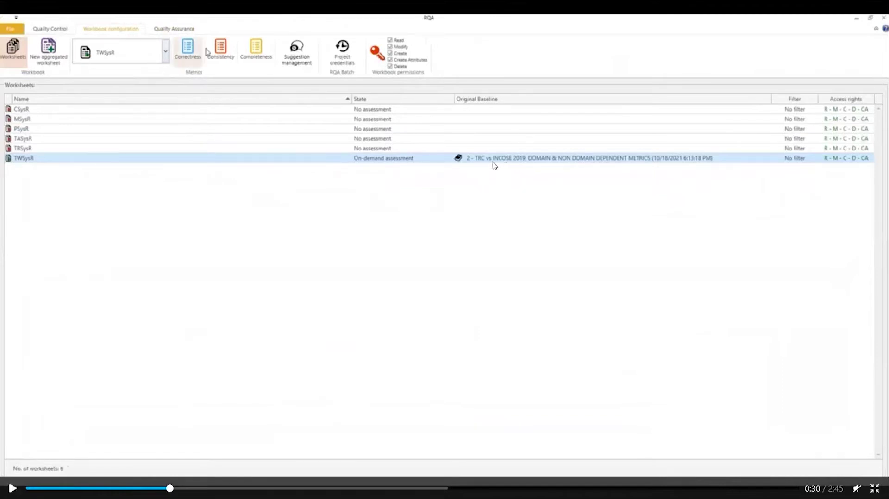
left_click(212, 178)
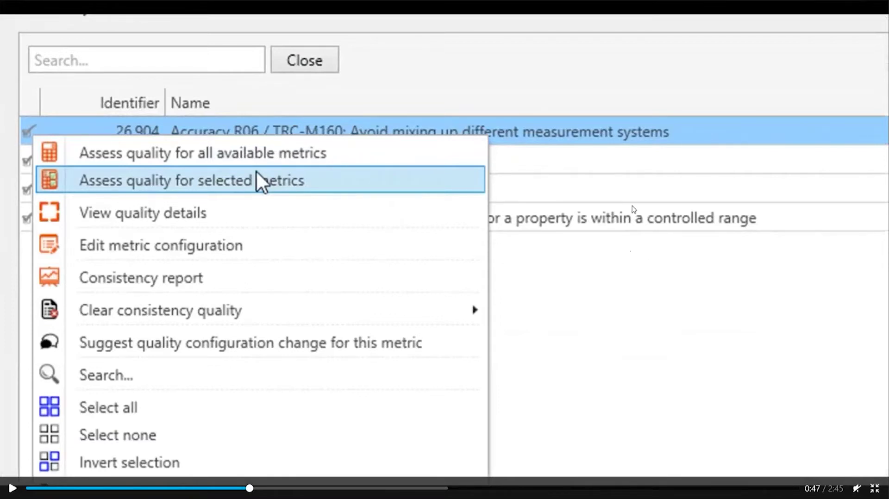
left_click(262, 182)
left_click(486, 298)
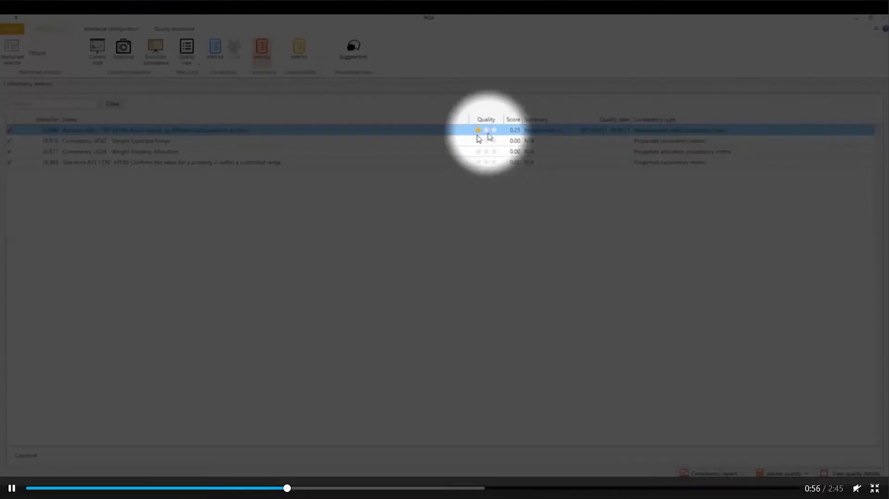
- Examine the assessed metric's quality rating and the Metric result pie chart (0:59) in the demo video, pausing and resuming playback
left_click(478, 132)
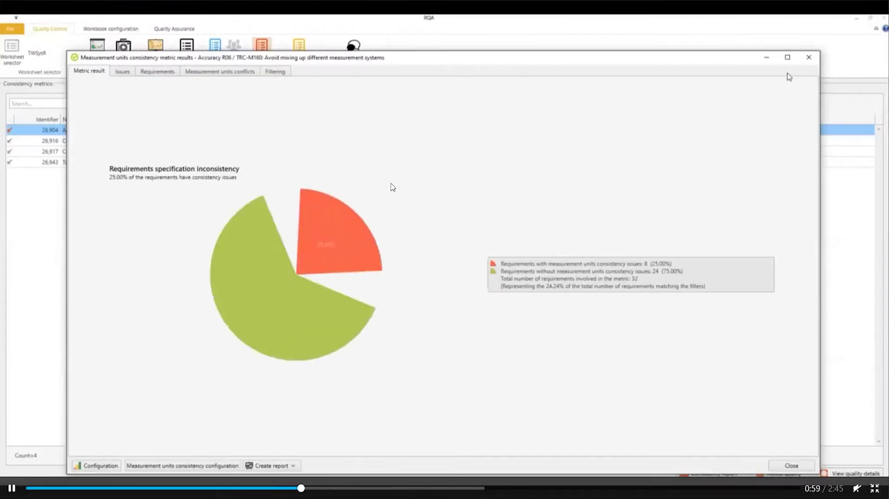
key("space")
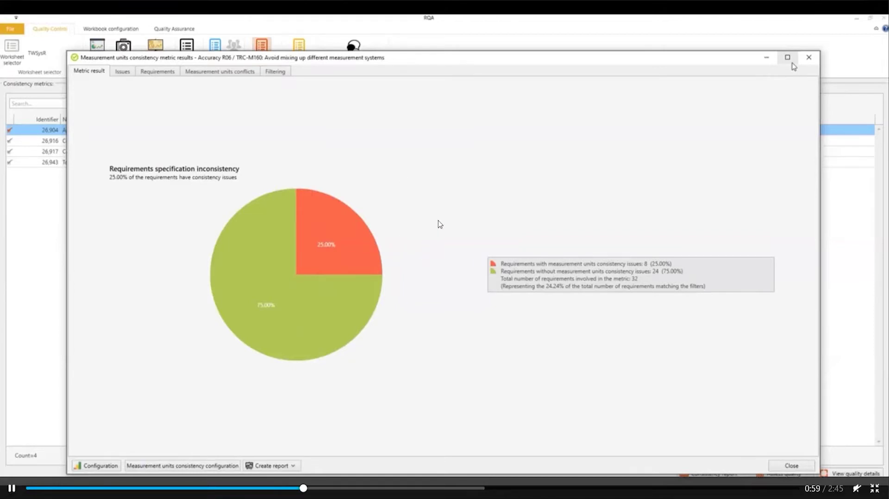
left_click(792, 63)
- Pause the demo video at the Thermodynamic Temperature issue (1:08) and at its list of involved requirements (1:13), resuming playback after each
mouse_move(310, 254)
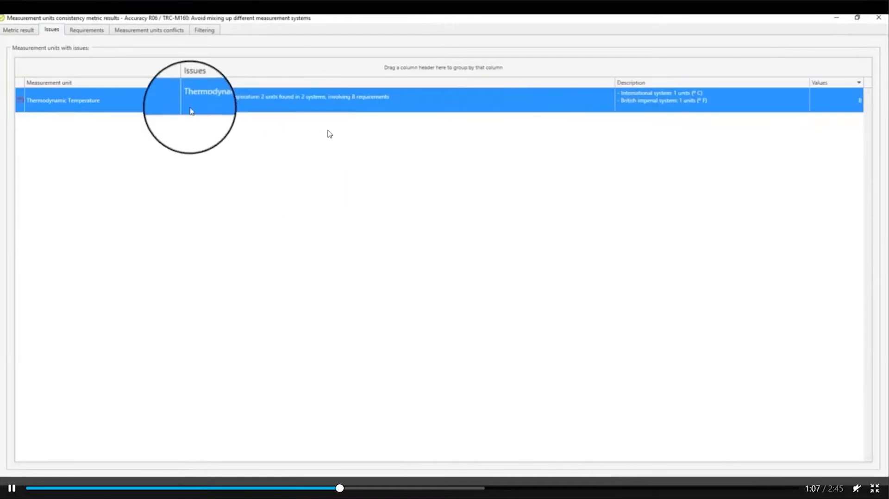
left_click(335, 125)
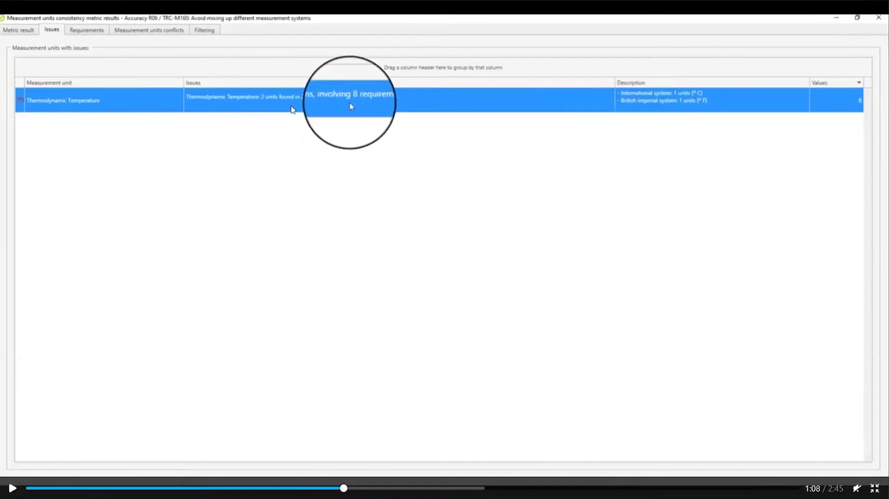
left_click(353, 108)
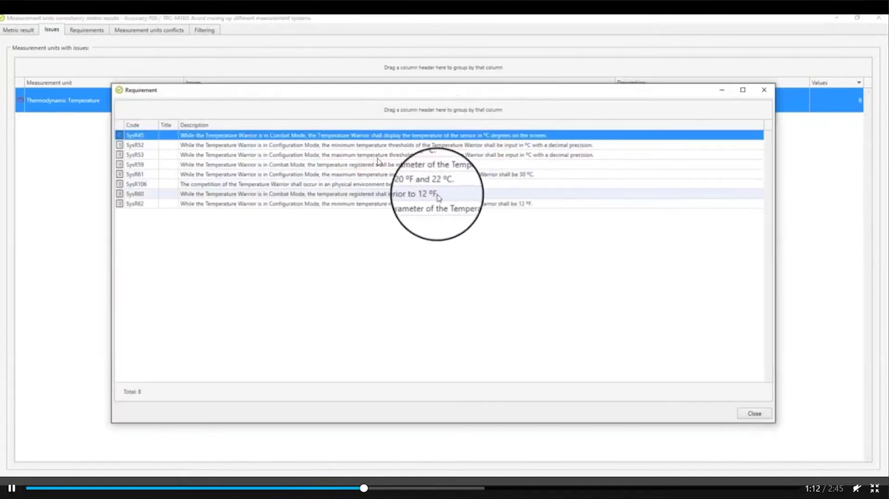
left_click(526, 154)
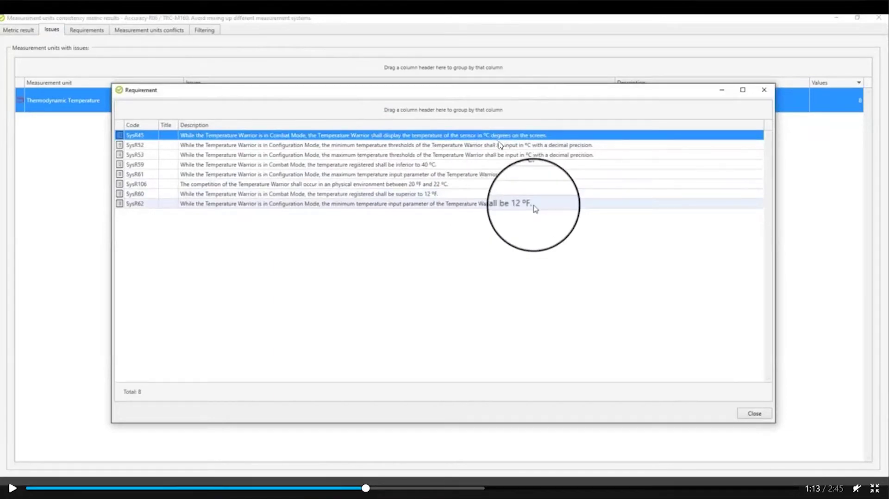
left_click(462, 210)
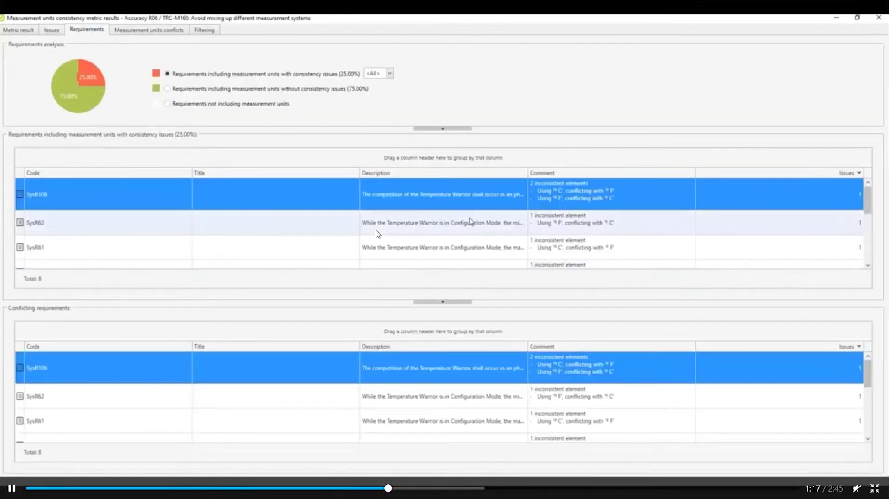
- Pause the demo video twice on the SysR106 requirement with consistency issues, at 1:18 and 1:22, resuming playback after each
left_click(457, 205)
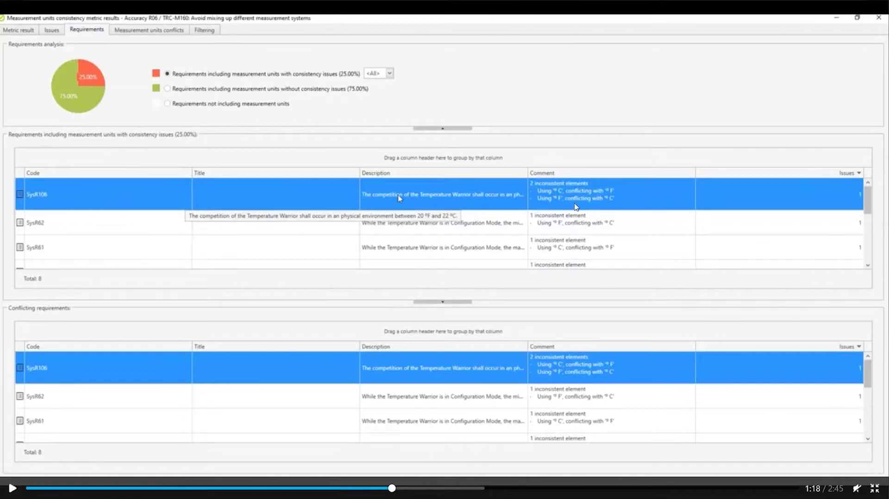
left_click(597, 212)
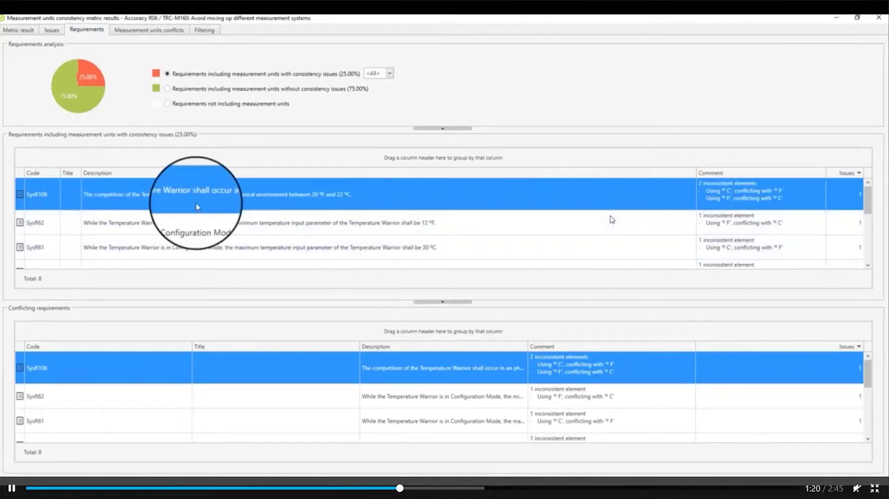
left_click(354, 200)
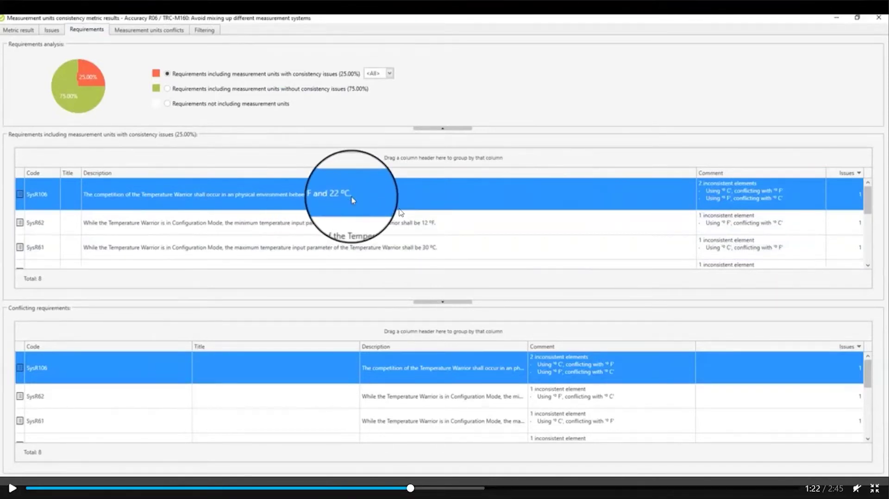
left_click(439, 200)
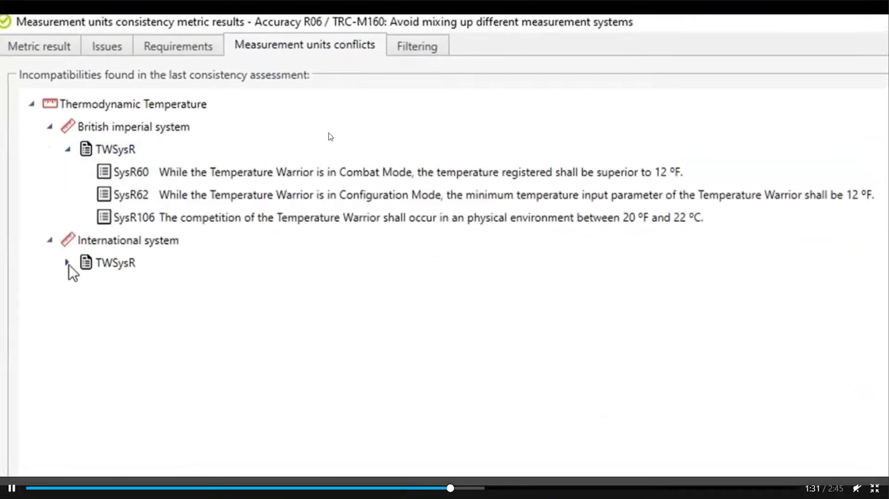
- Examine the measurement units conflicts between the British imperial and International systems in the demo video, pausing at 1:35 before resuming playback
key("space")
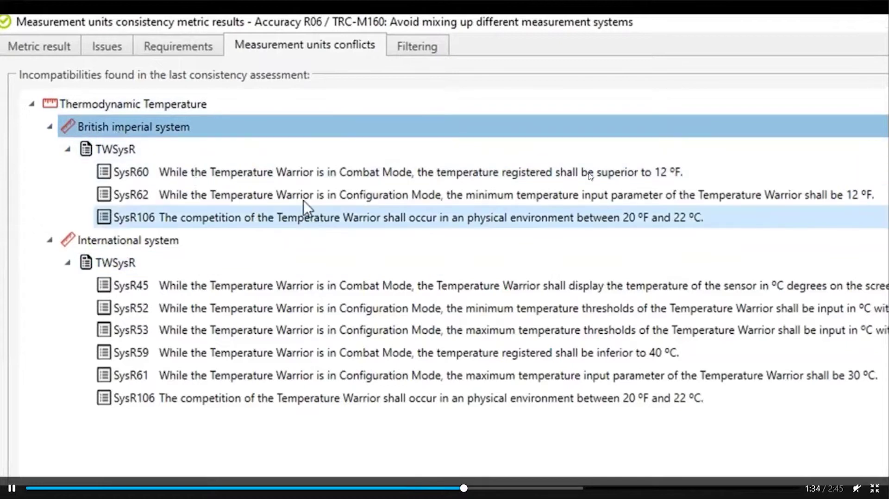
key("space")
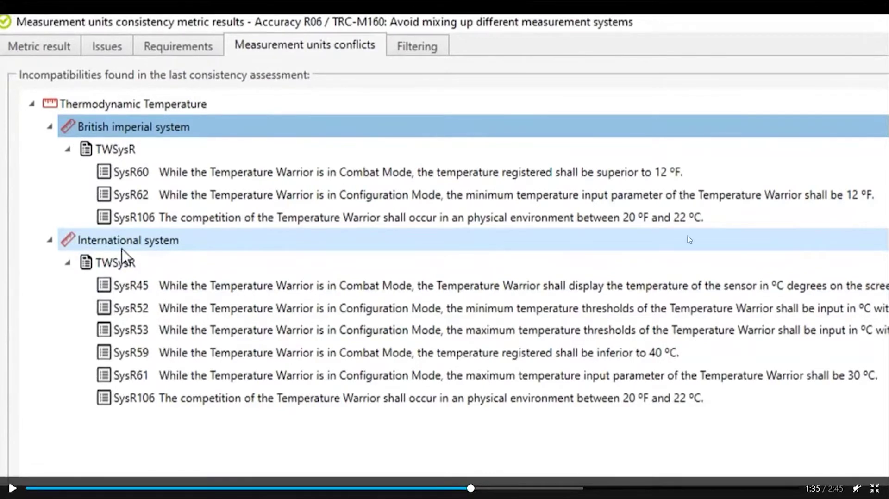
left_click(658, 234)
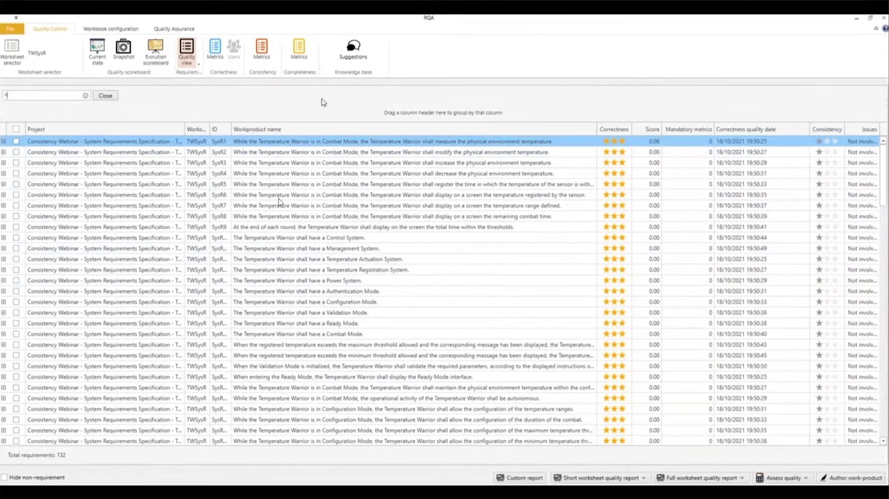
- Pause the demo video at the requirements filtered by the degree symbol (1:51) and resume playback
key("space")
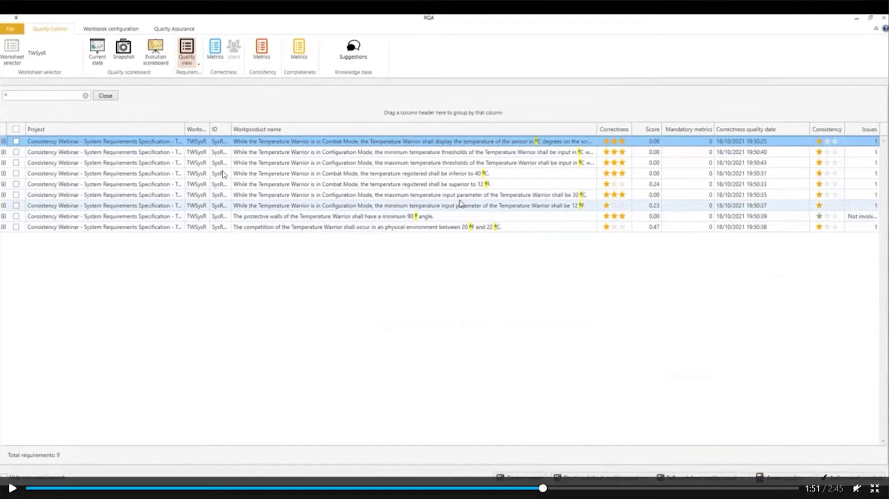
right_click(351, 228)
left_click(337, 175)
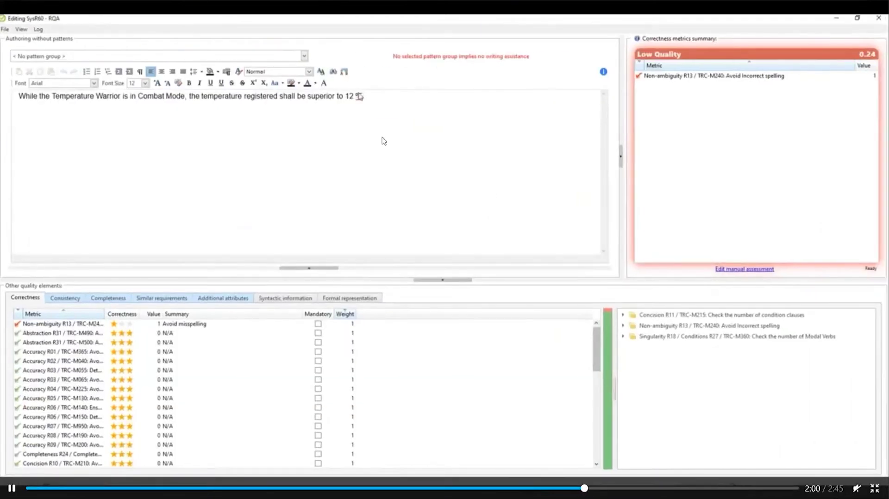
- Examine the SysR60 requirement's unit correction in the demo video's editing window, pausing and resuming playback
key("space")
key("space")
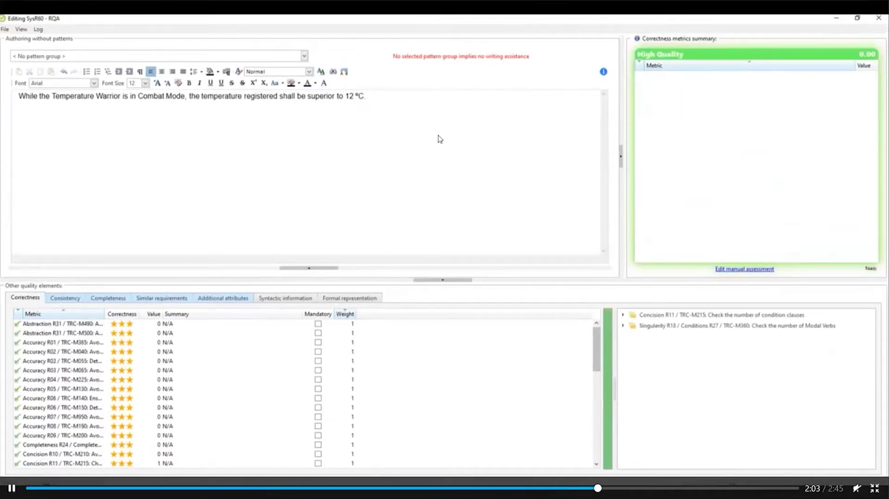
key("space")
key("space")
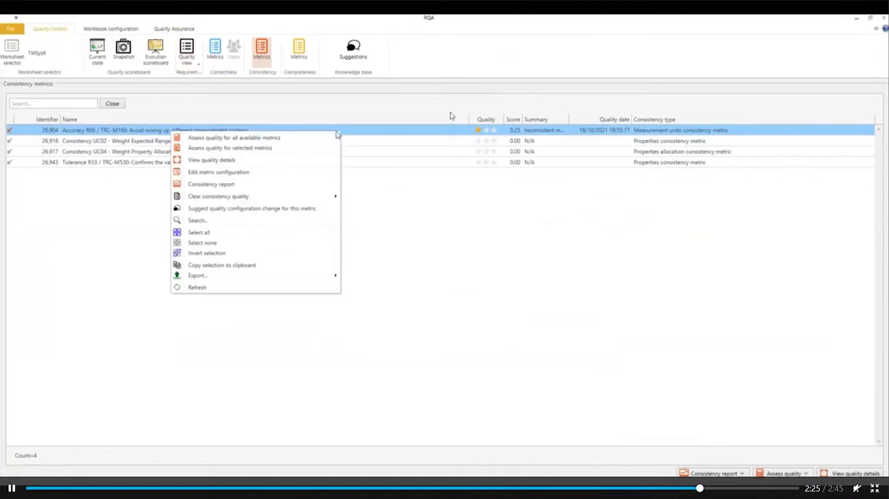
- Pause the demo video at the consistency metrics list (2:26), resume it, and play the reassessment results through to the end
left_click(278, 67)
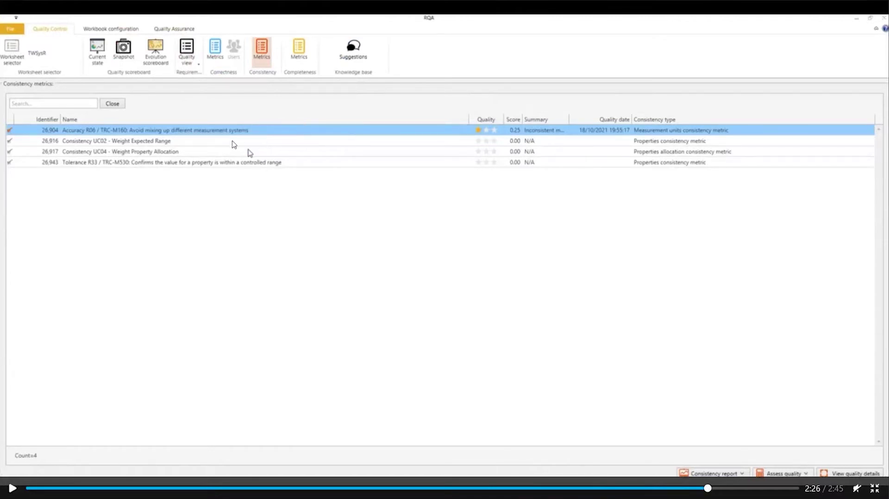
left_click(325, 153)
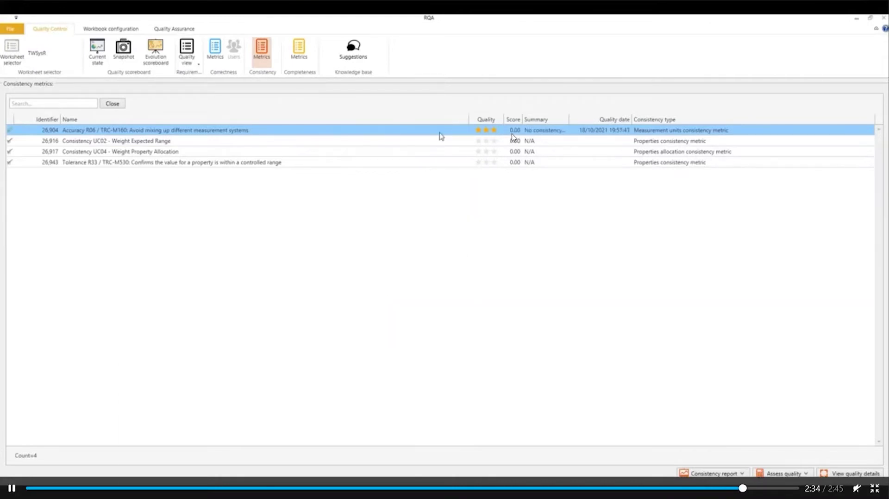
right_click(494, 127)
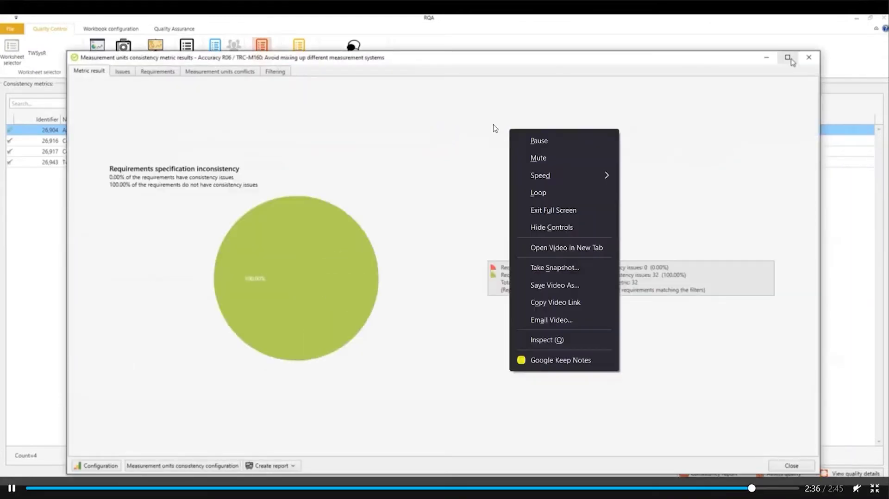
left_click(495, 129)
left_click(495, 131)
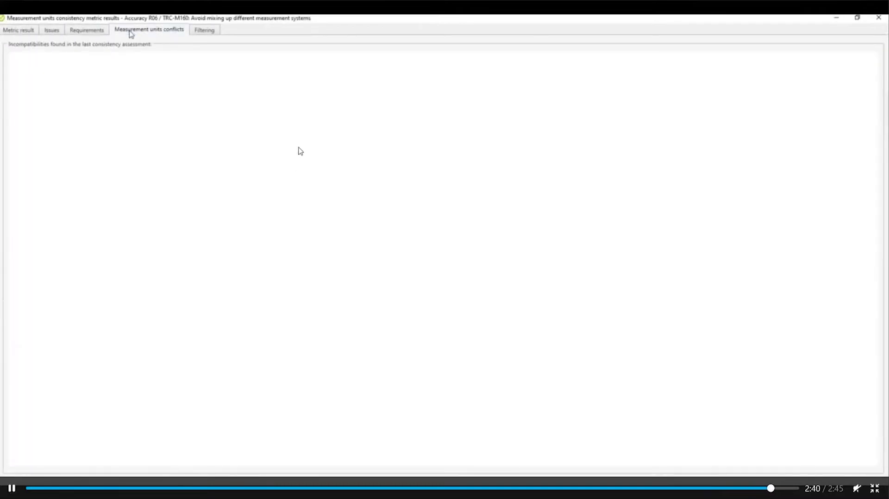
left_click(304, 132)
left_click(319, 185)
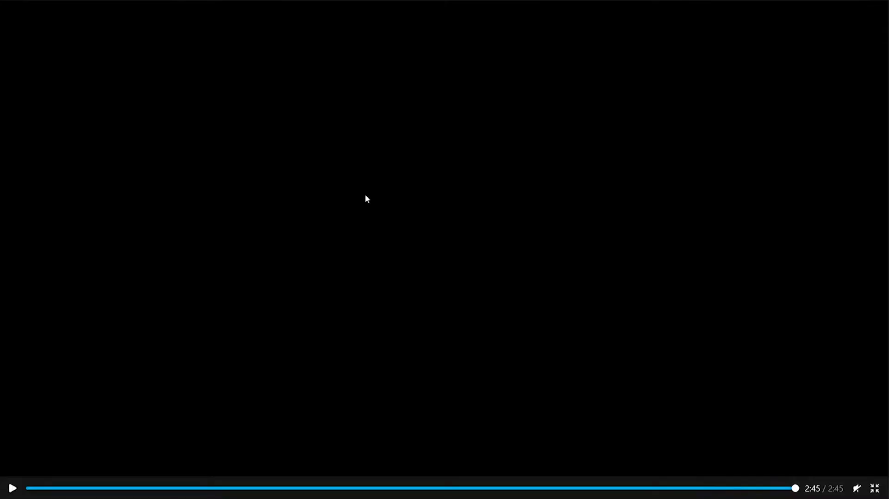
- Leave full screen, advance to the "Expected Values Within Range" slide and play its demo video full screen
key("Escape")
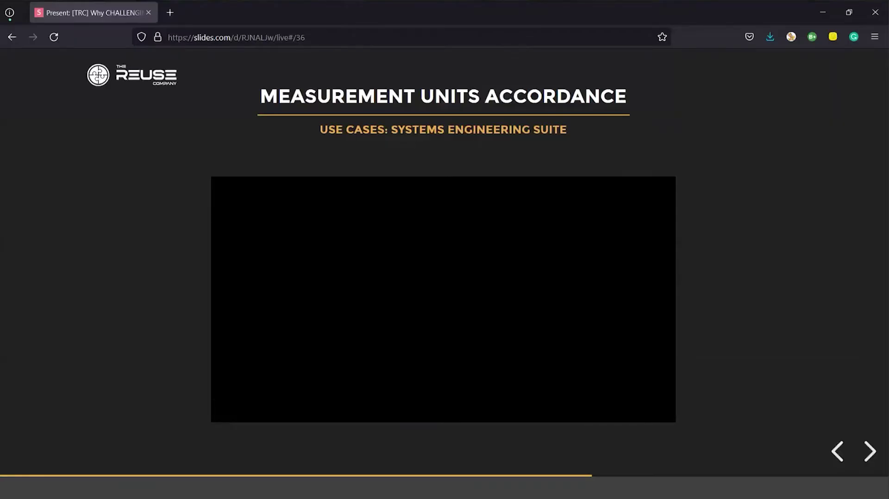
left_click(870, 452)
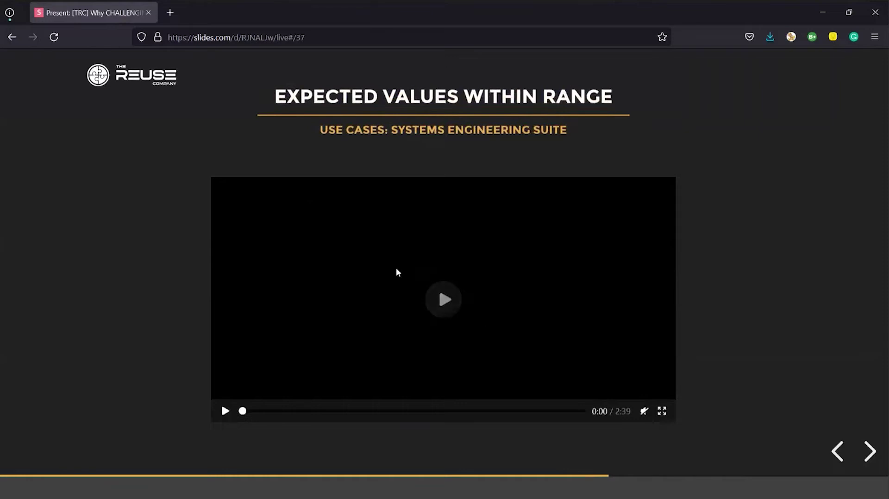
left_click(662, 411)
left_click(457, 247)
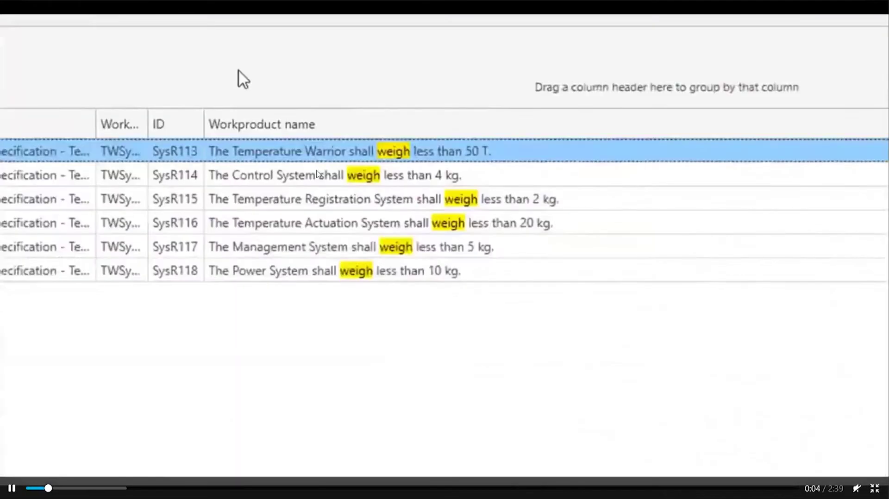
- Pause the new demo video at the requirements filtered by "weigh" (0:05) and resume playback
left_click(634, 161)
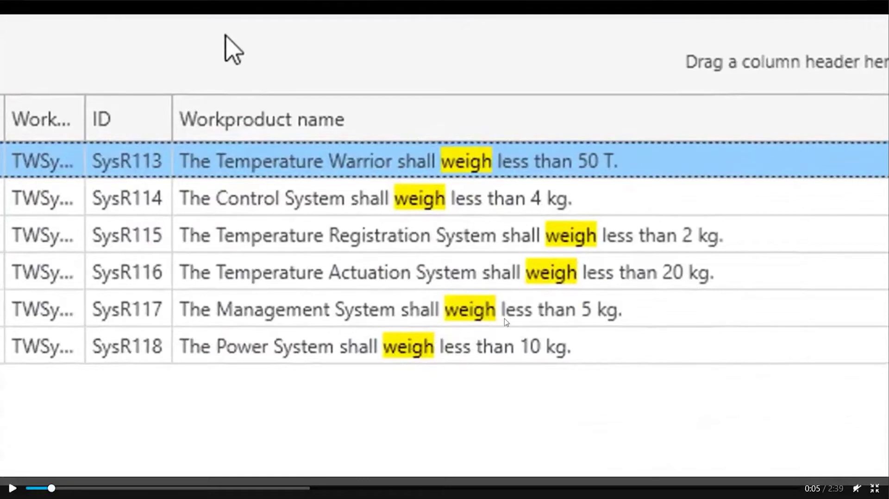
left_click(490, 205)
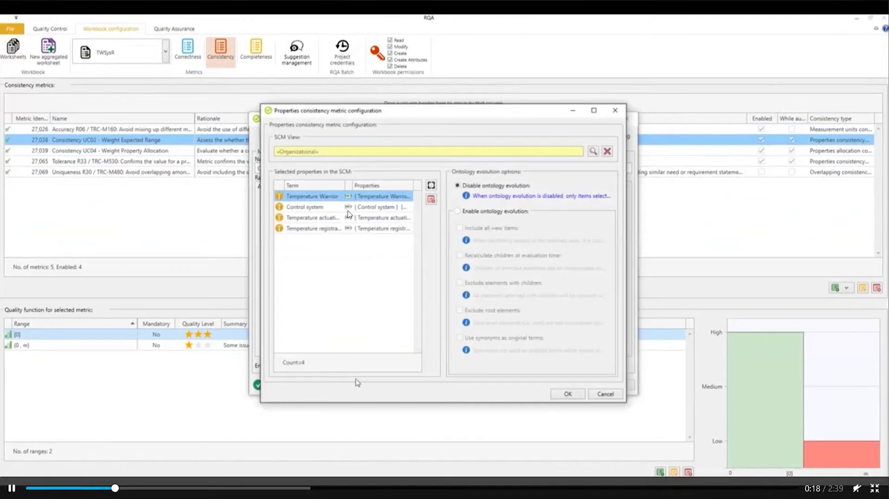
- Examine the Weight Expected Range metric's selected properties and thesaurus terms in the demo video, pausing and resuming at 0:30 and 0:35
left_click(372, 262)
left_click(349, 222)
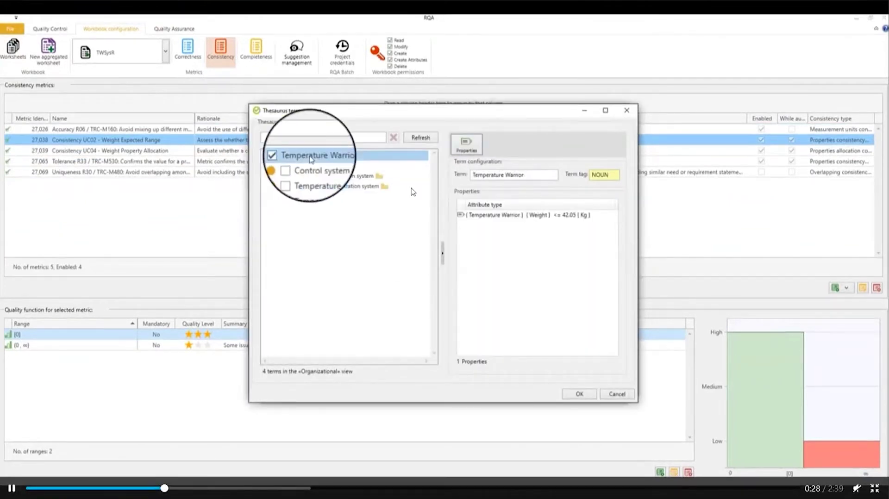
key("space")
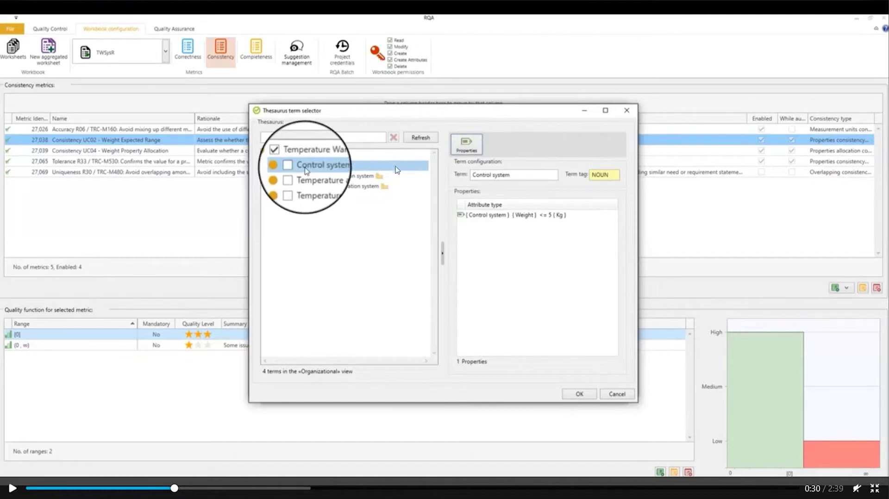
key("space")
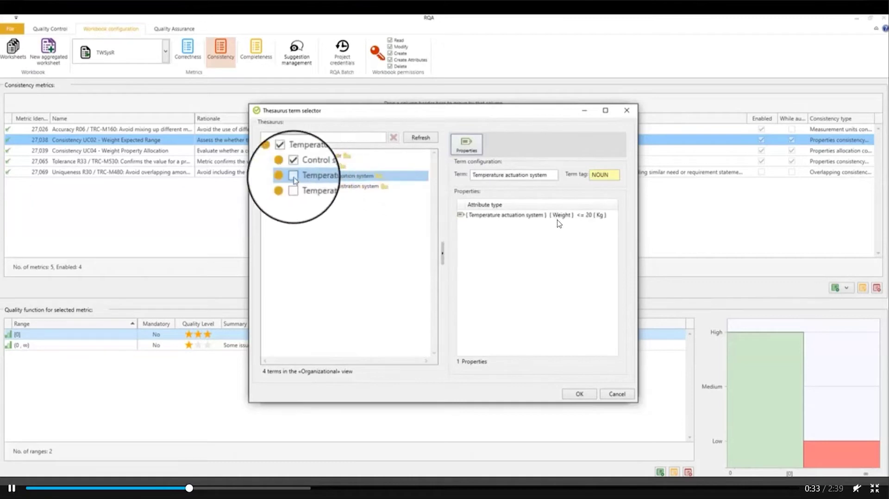
key("space")
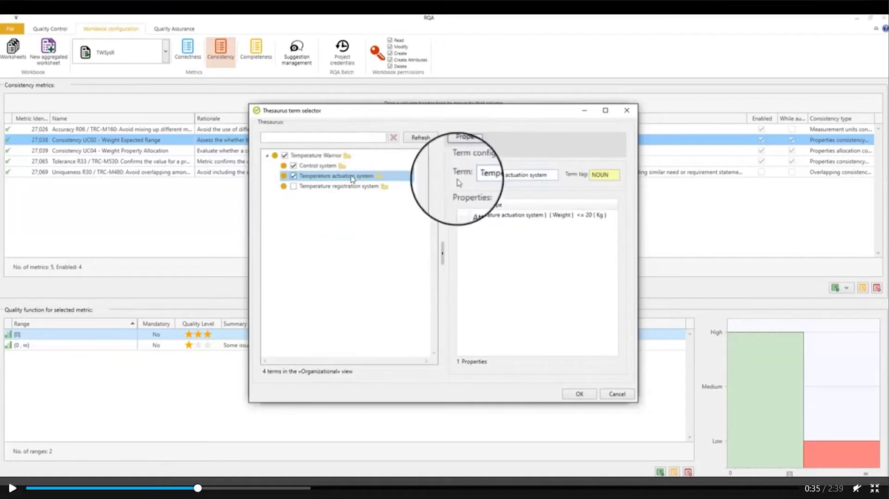
key("space")
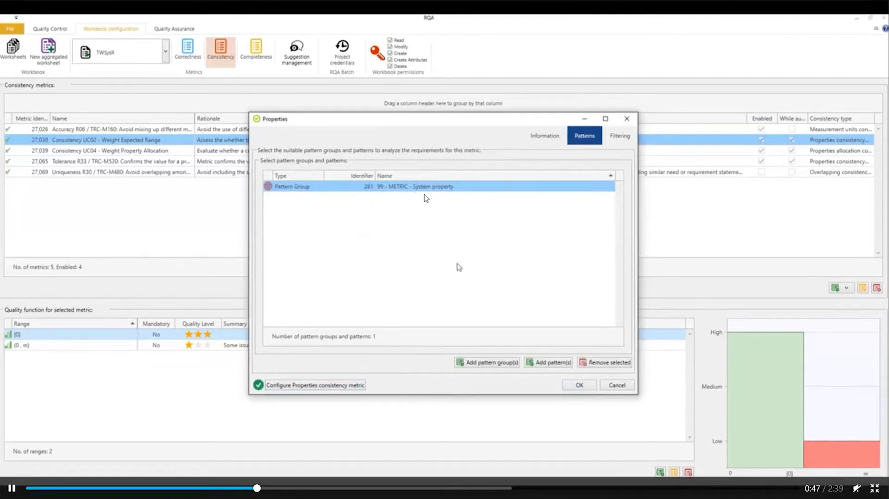
- Pause the demo video at the "99 - METRIC - System property" pattern group (0:48) and continue playback through the metric result charts
key("space")
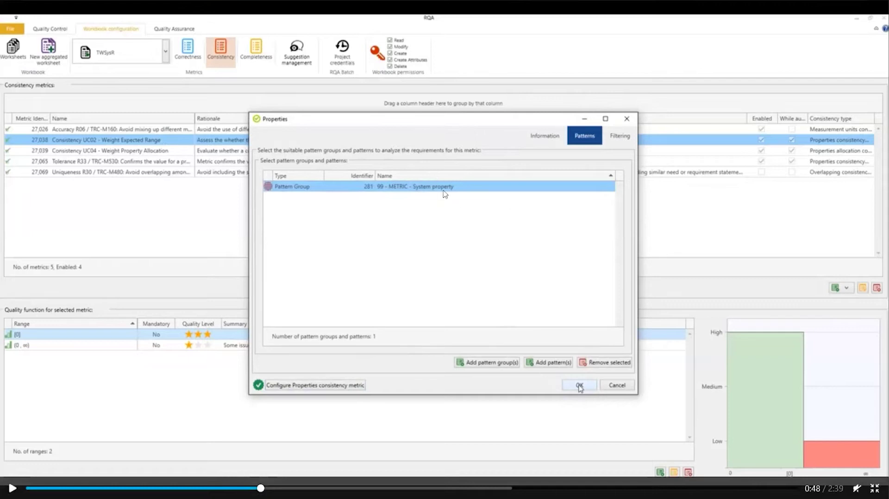
left_click(502, 184)
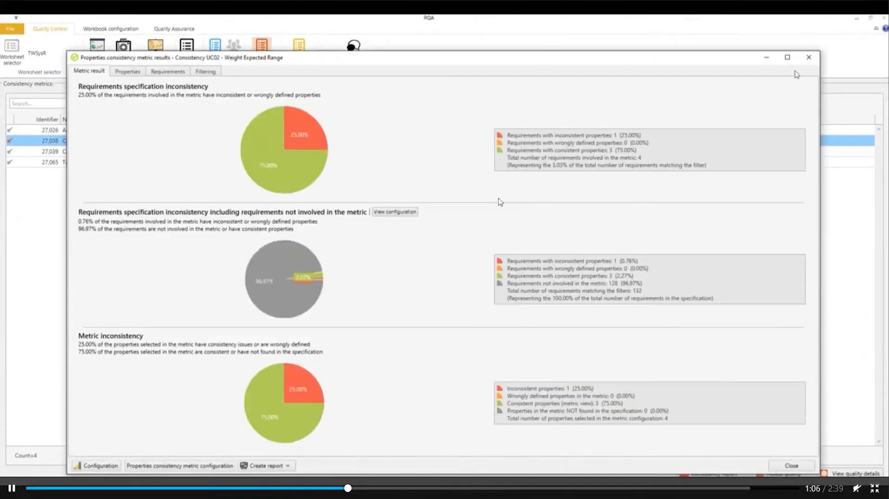
key("space")
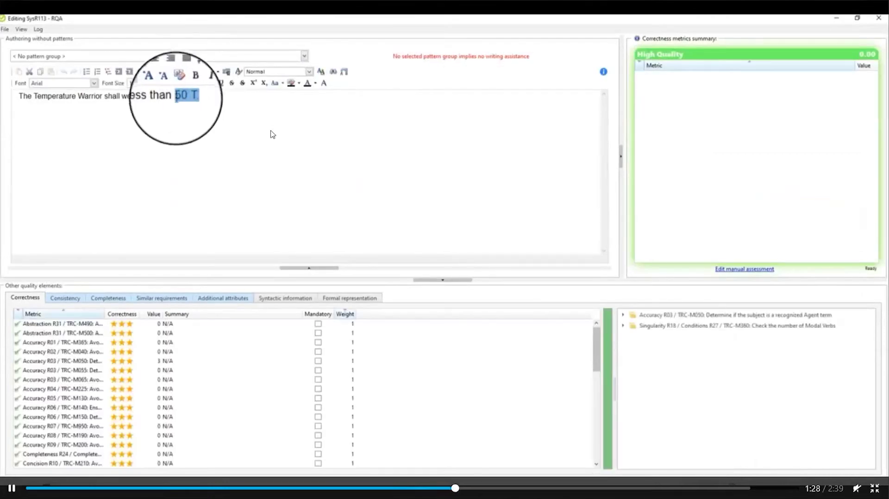
- Examine the SysR113 requirement's consistency assessment in the demo video, pausing at the assess options (1:34) and resuming playback
right_click(350, 143)
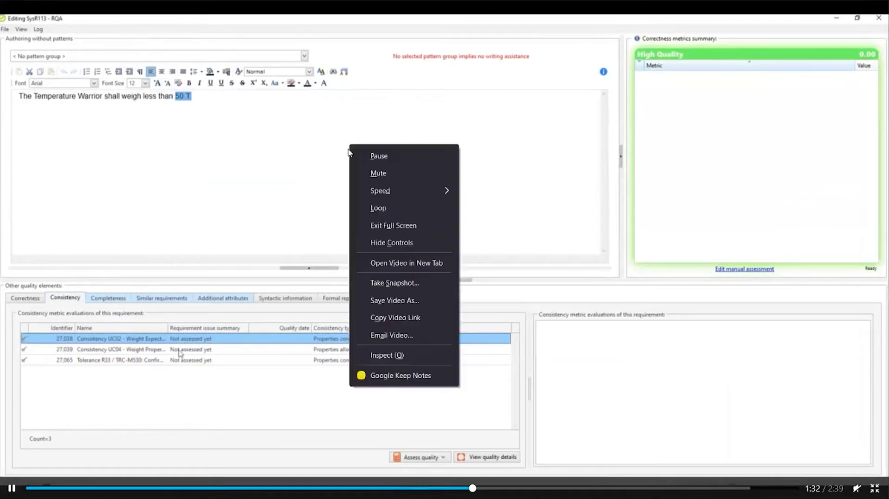
left_click(324, 137)
left_click(336, 185)
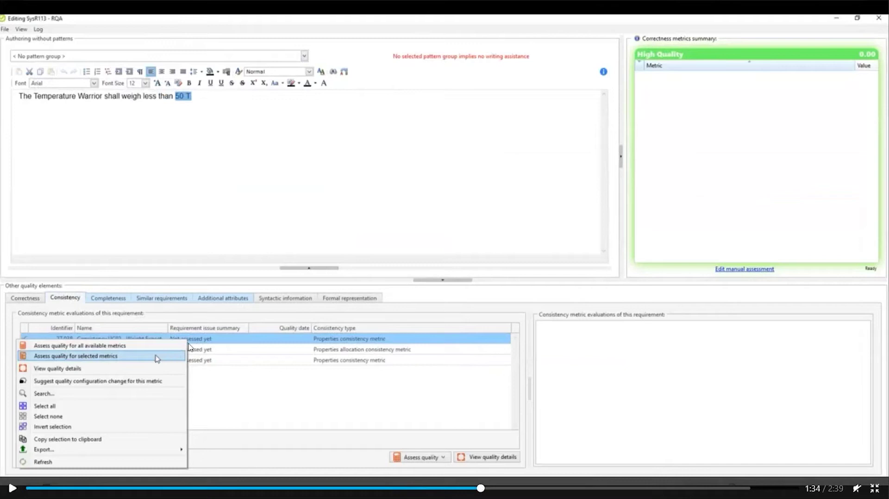
left_click(236, 248)
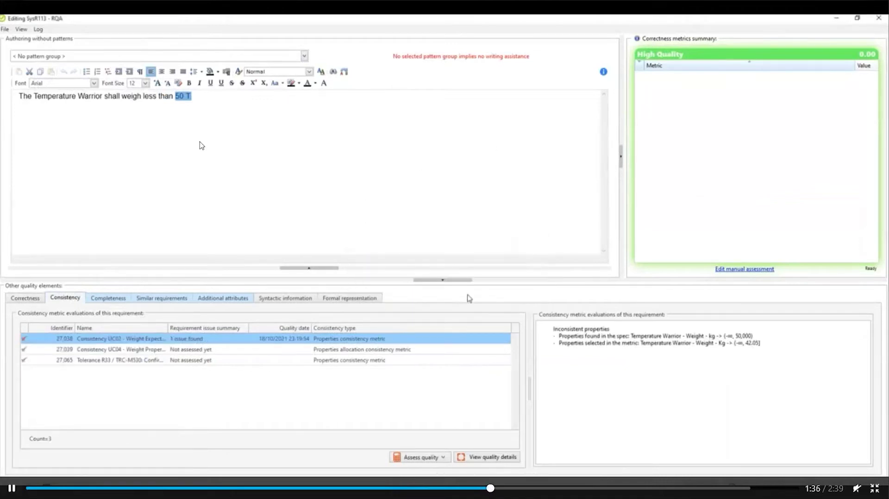
left_click(262, 158)
key("space")
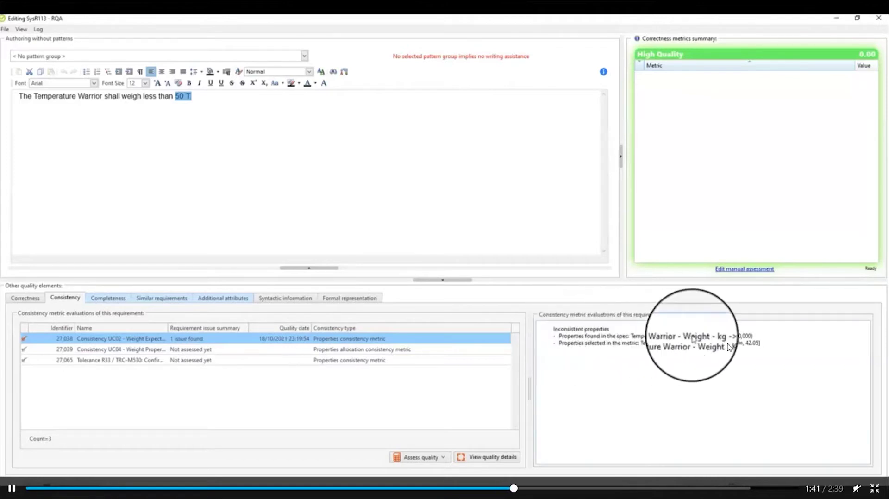
- Pause the demo video at SysR113's inconsistent properties details (1:41), compare the two weight ranges, and resume playback
key("space")
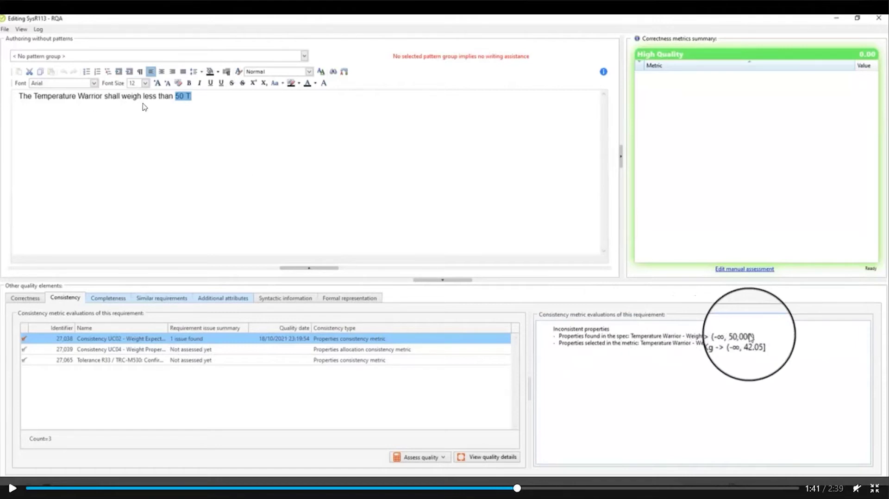
mouse_move(838, 318)
left_click(794, 343)
right_click(768, 350)
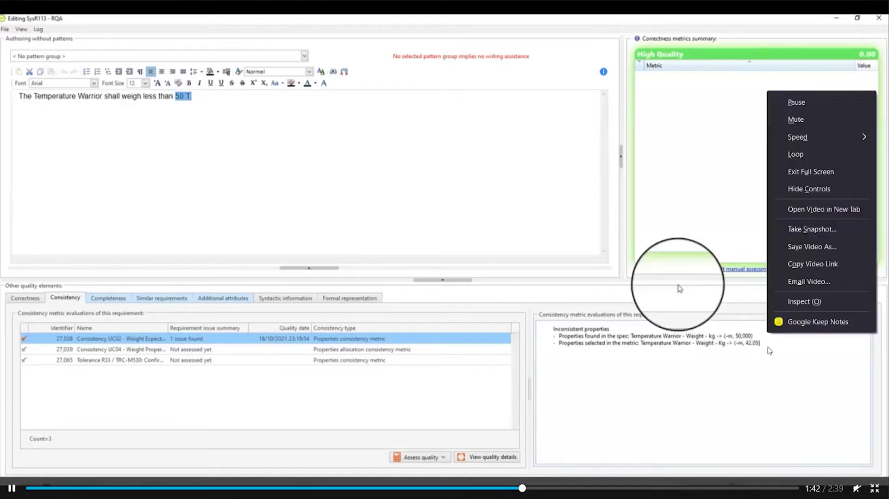
left_click(627, 200)
left_click(627, 199)
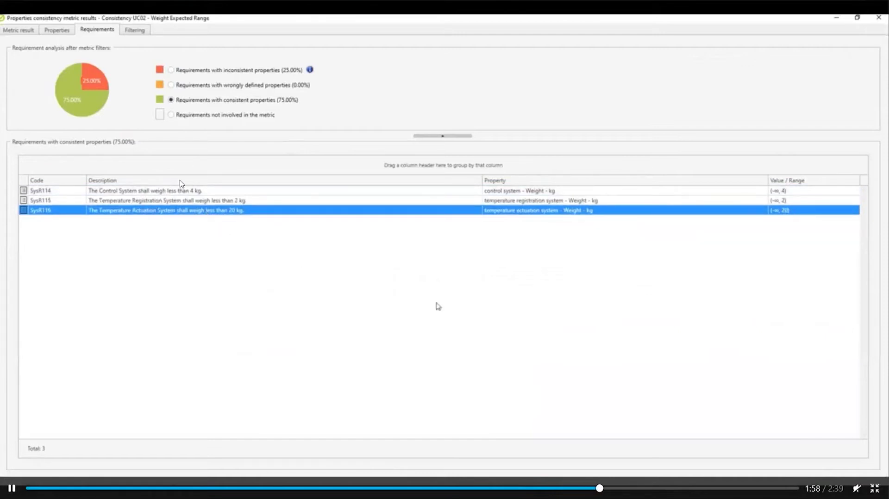
- Review the requirements with consistent properties, pause at the SysR113 correction to 35 Kg (2:16), and play the demo video to the end
key("space")
key("space")
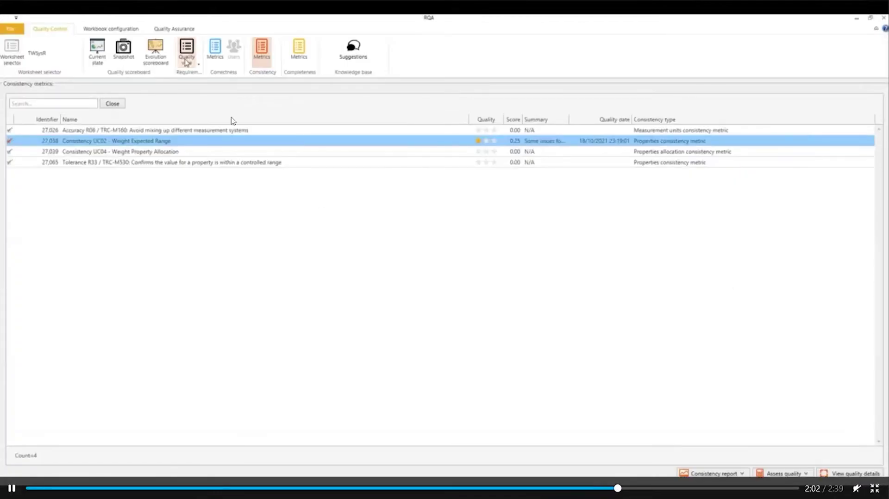
key("space")
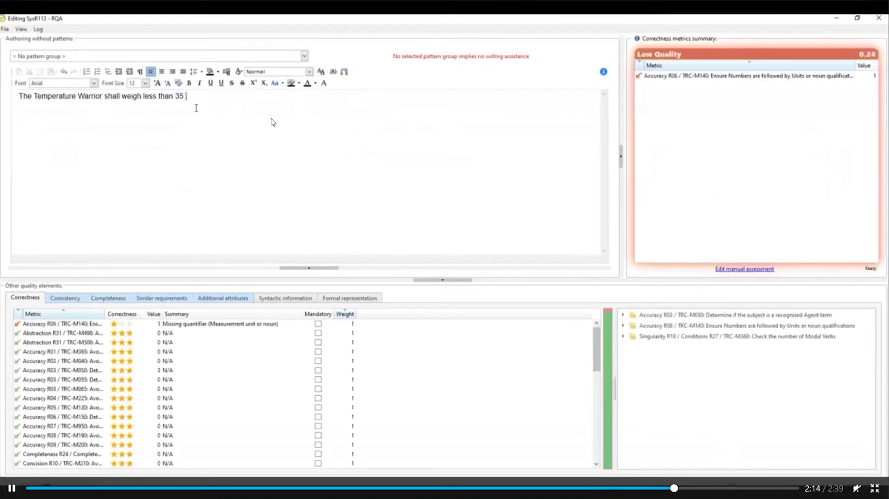
key("space")
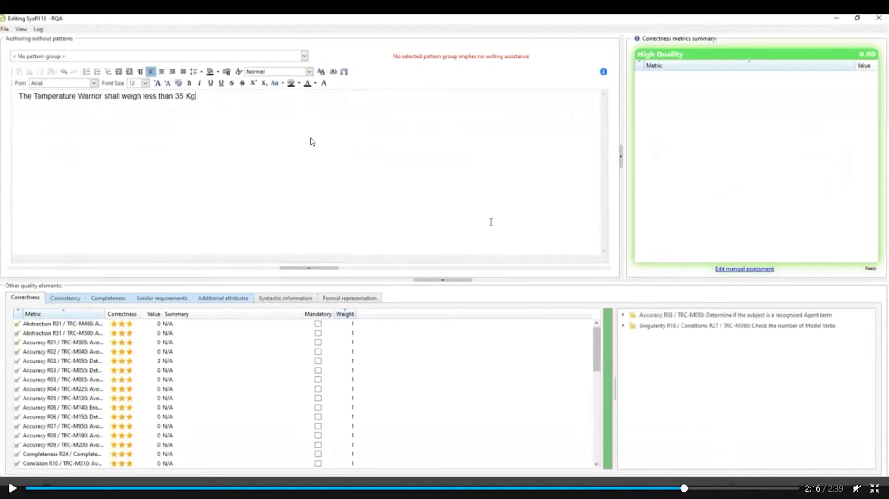
key("space")
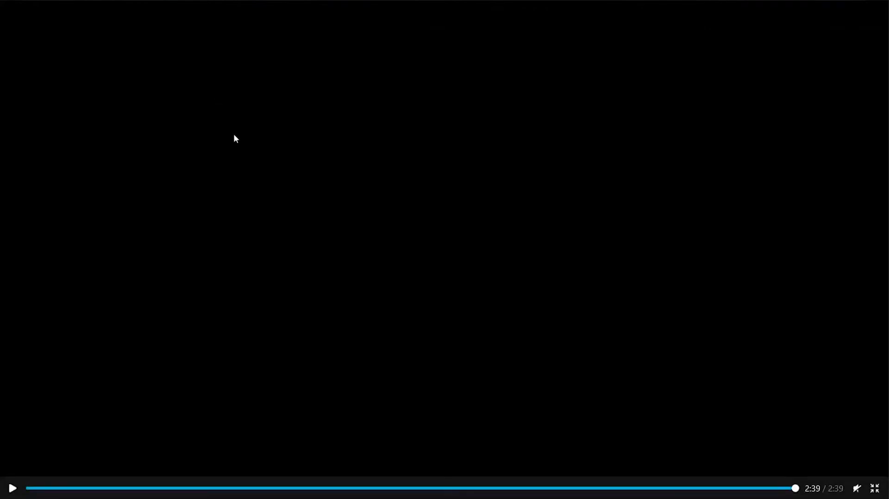
- Leave full screen, advance to the "Overlapping & Duplication" slide and play its demo video full screen
key("Escape")
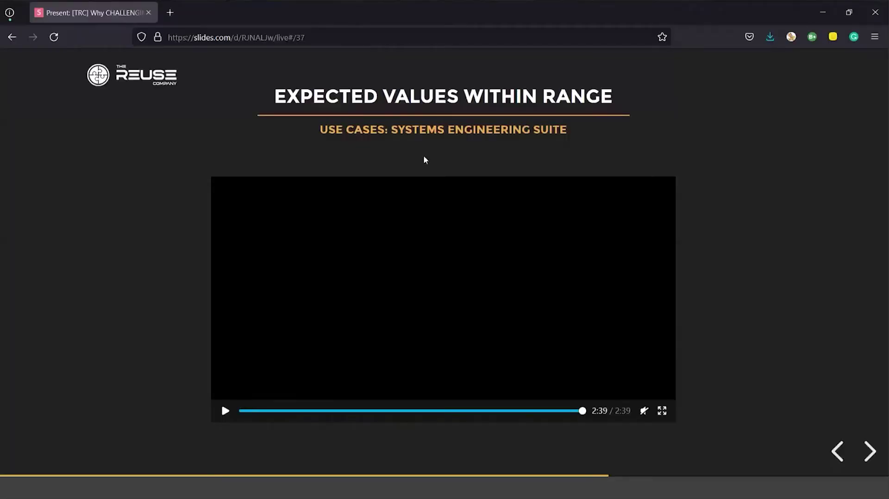
left_click(870, 451)
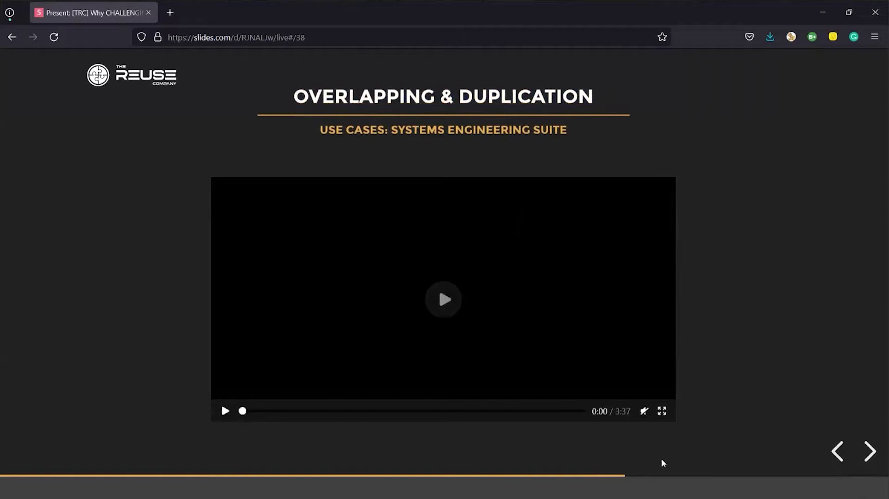
left_click(661, 412)
left_click(447, 250)
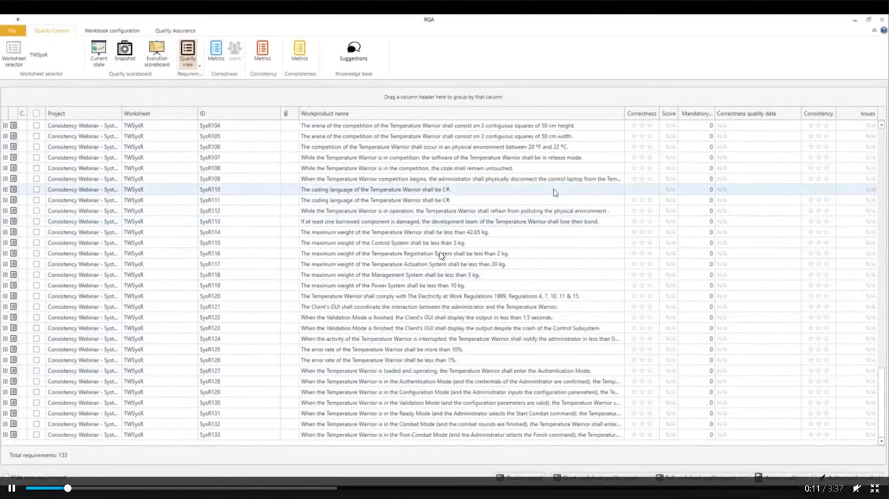
- Examine the duplicated and overlapping requirements in the demo video's list, including SysR125 and SysR126, pausing at 0:15 and 0:18 before resuming
key("space")
key("space")
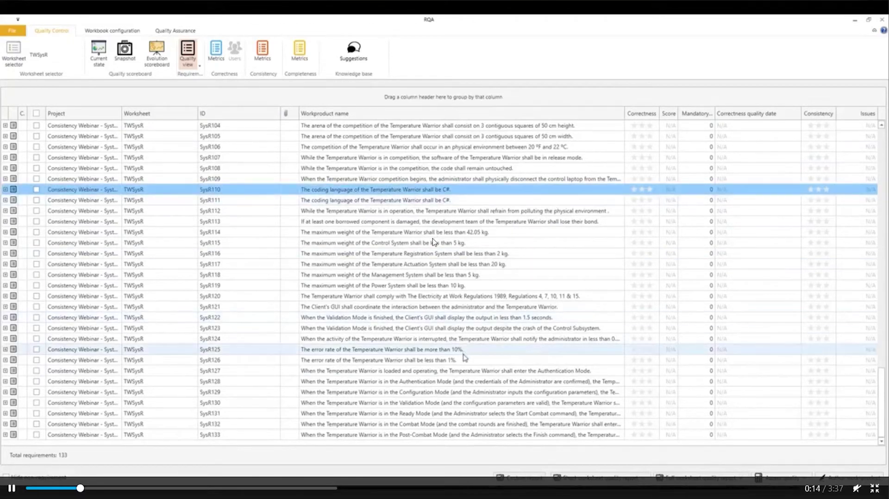
key("space")
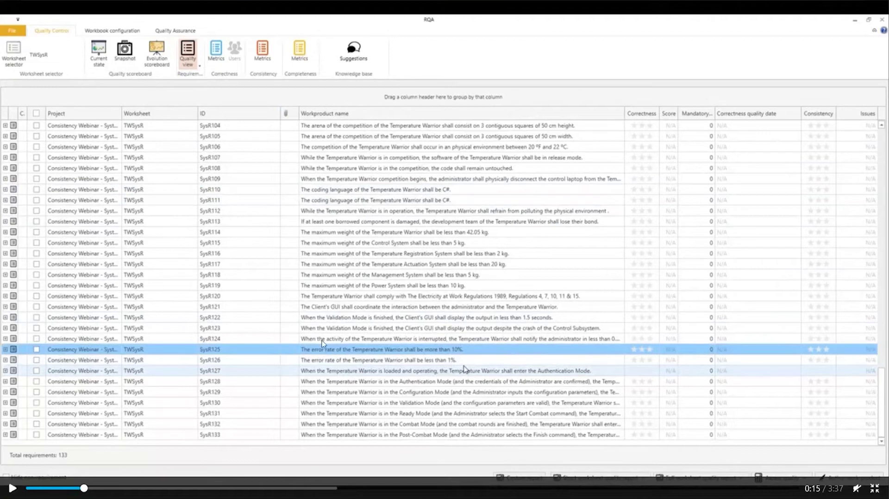
left_click(363, 339)
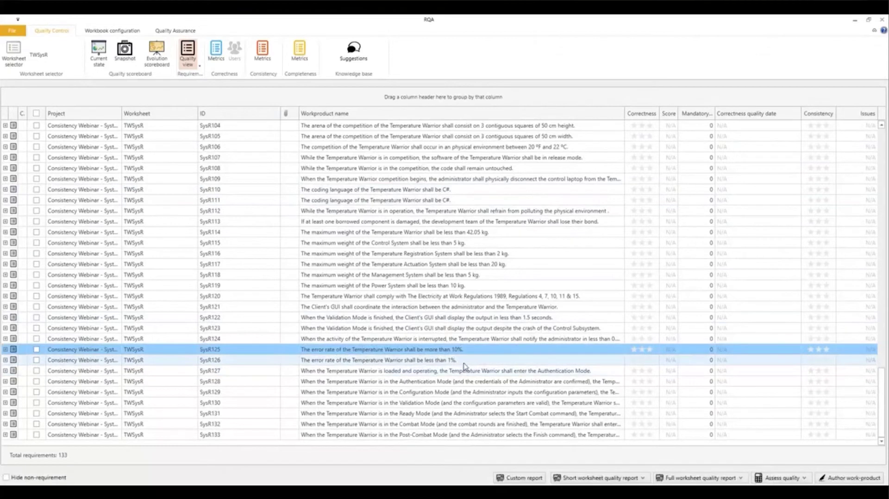
left_click(401, 359)
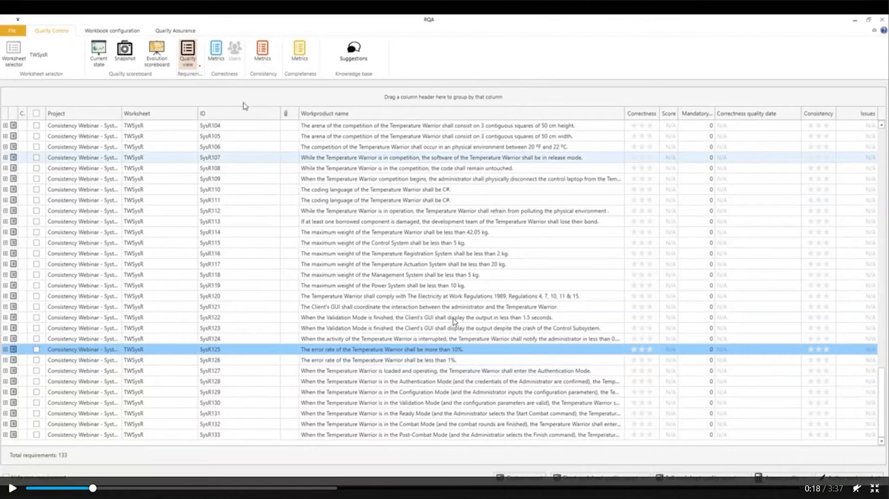
key("space")
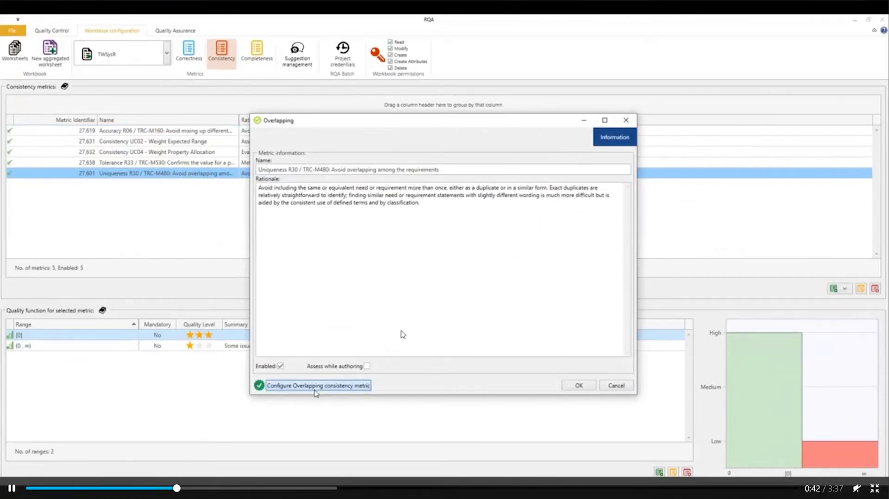
- Play the demo video from the Overlapping metric's information window into its results configuration, pausing at the threshold adjustment (1:07)
key("space")
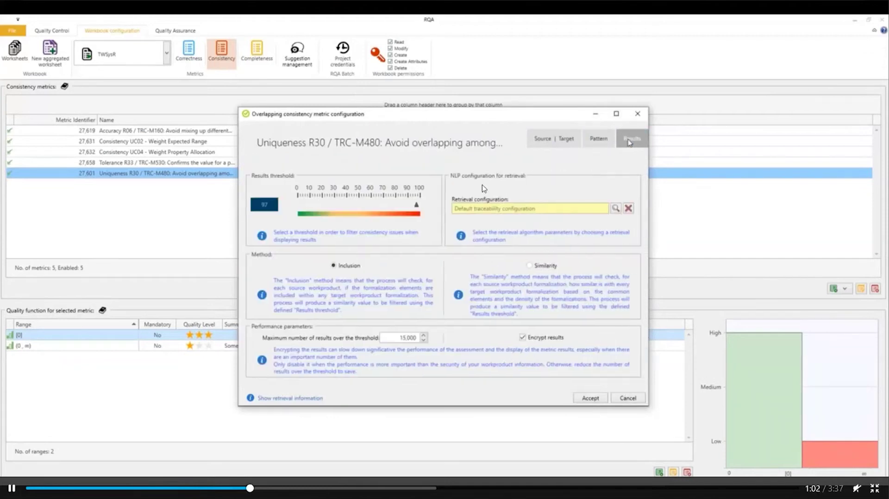
key("space")
key("space")
key("space")
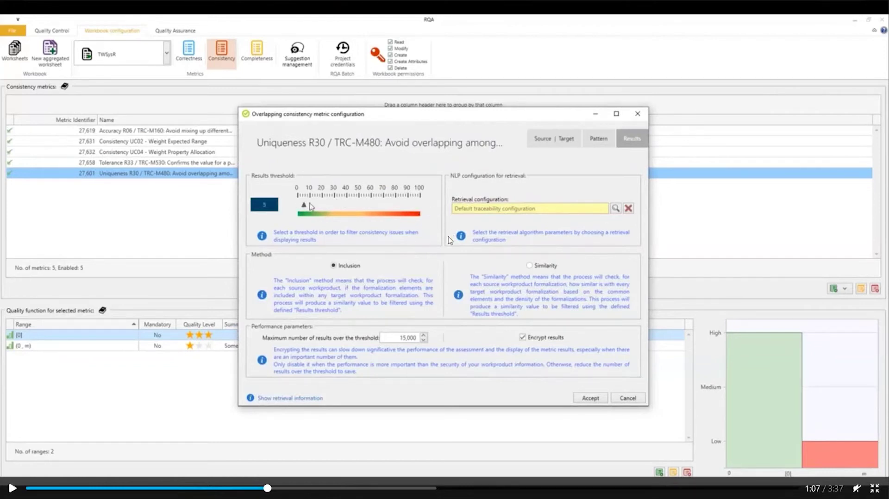
- Resume the demo video from 1:07 and examine how the results threshold is adjusted in the Overlapping consistency metric configuration
right_click(448, 250)
left_click(459, 188)
key("Escape")
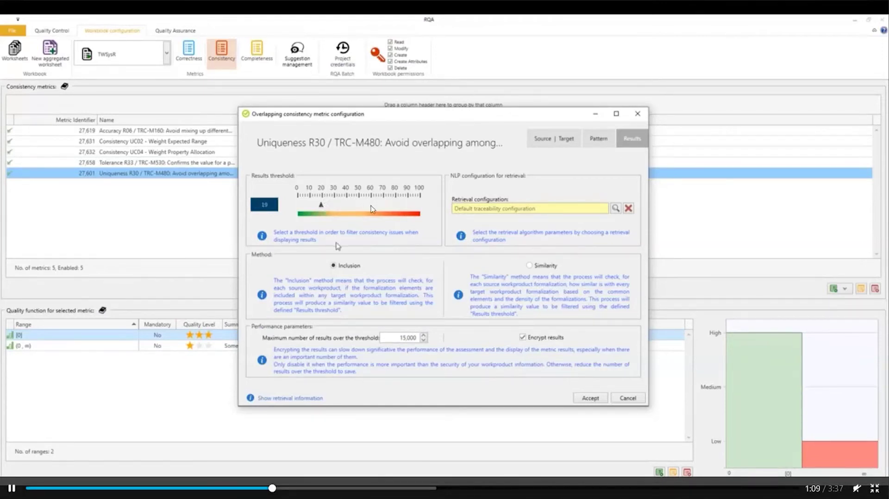
left_click_drag(377, 217, 421, 211)
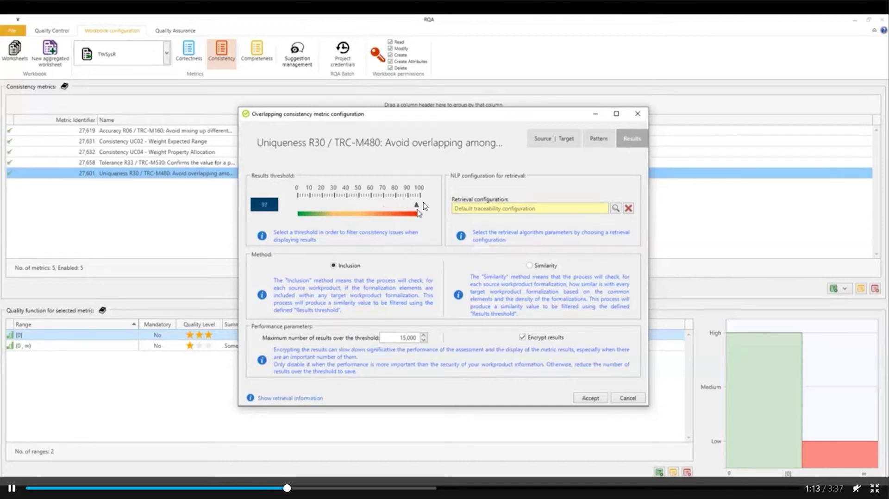
key("space")
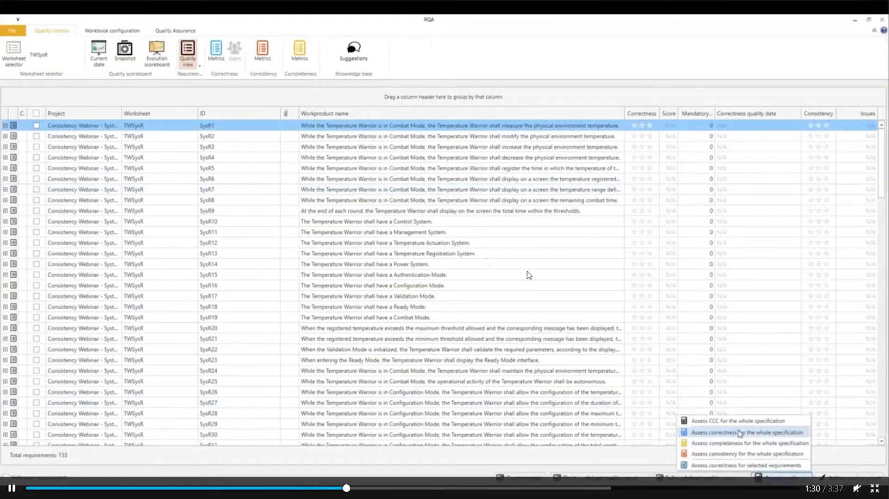
- Pause the demo video at the prompt to assess all requirements' quality (1:32), then resume through the correctness assessment results
key("space")
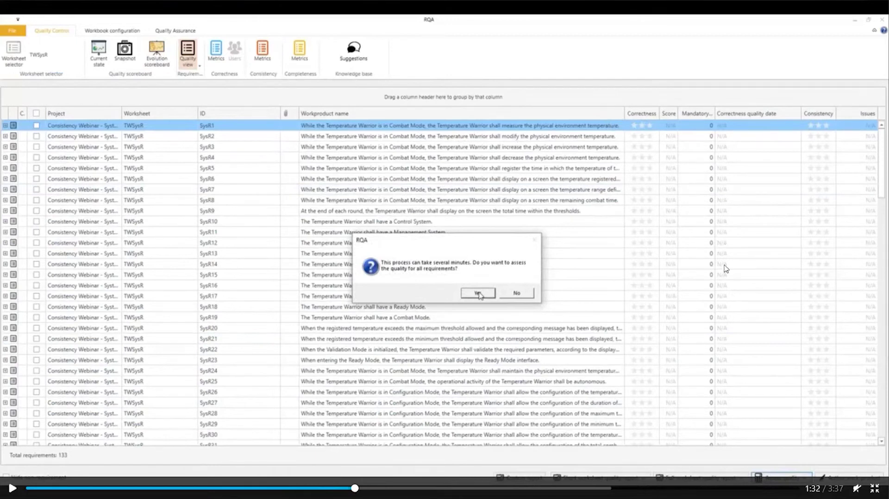
left_click(713, 275)
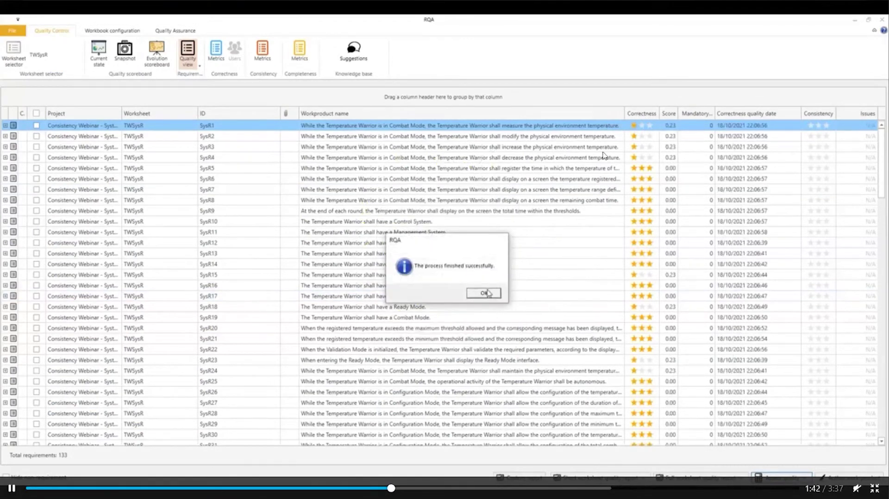
left_click(483, 293)
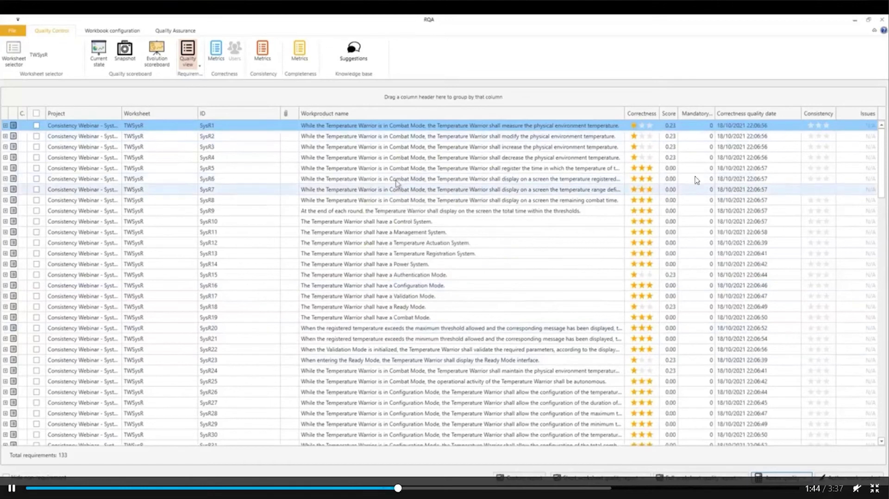
- Examine the demo video's correctness results and requirement statistics, pausing at 1:45 and 1:51, then resume into the Consistency metrics section
key("space")
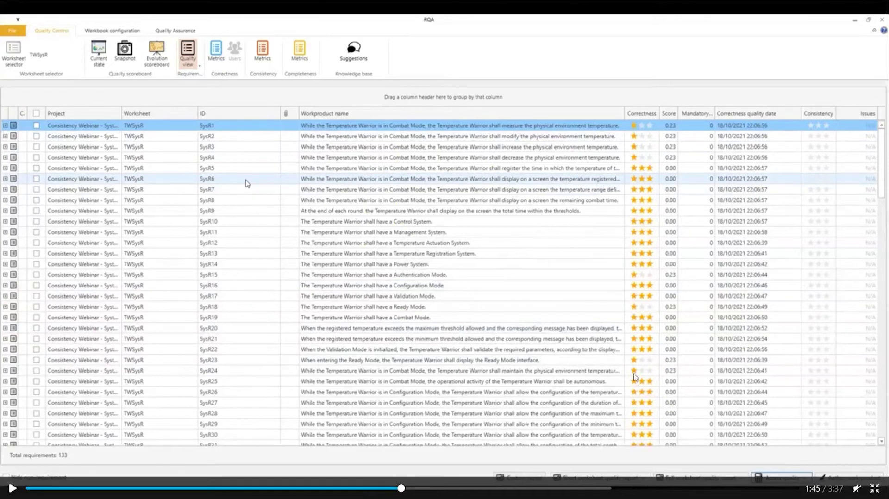
left_click(652, 288)
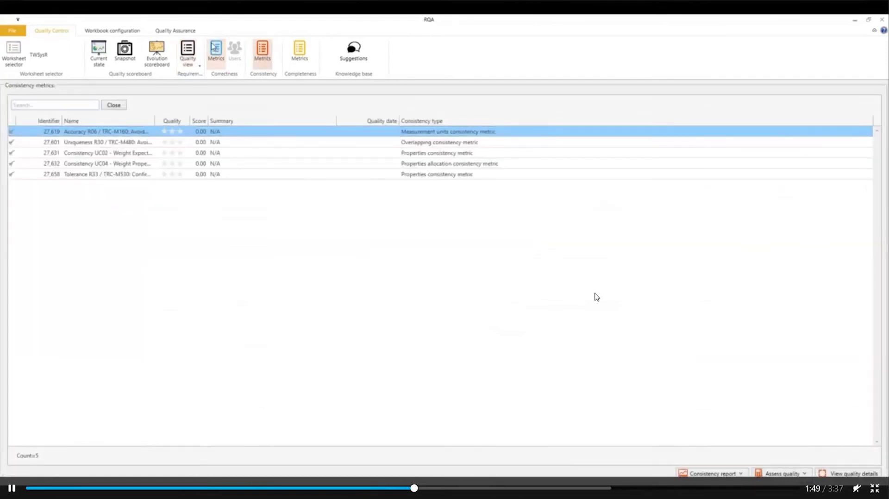
right_click(595, 297)
key("p")
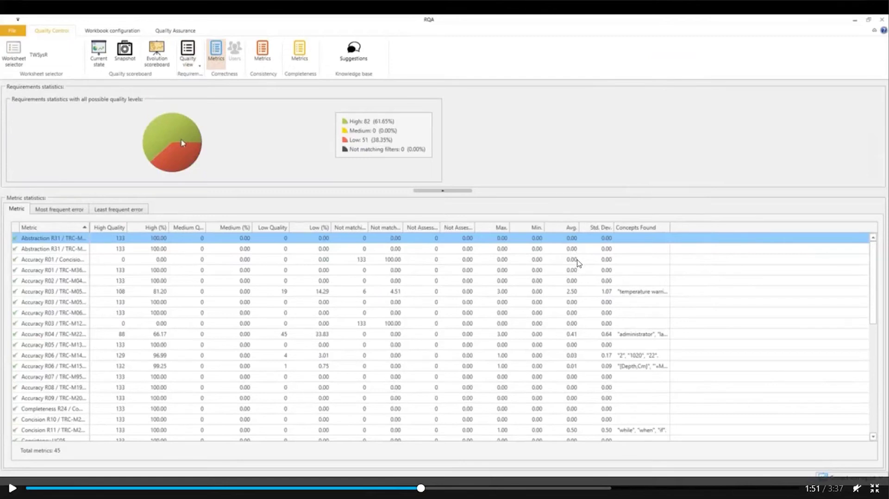
key("space")
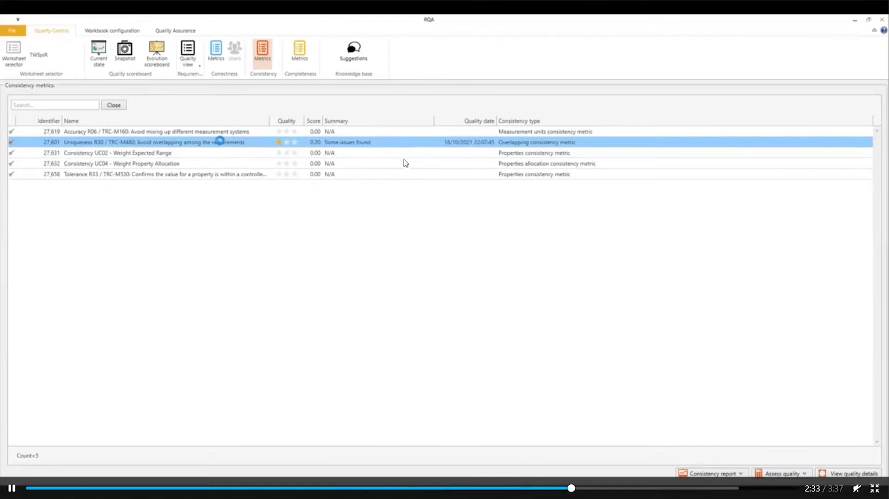
- Pause the demo video at the Overlapping consistency metric result charts (2:36), then resume into the list of overlapping requirement pairs
key("space")
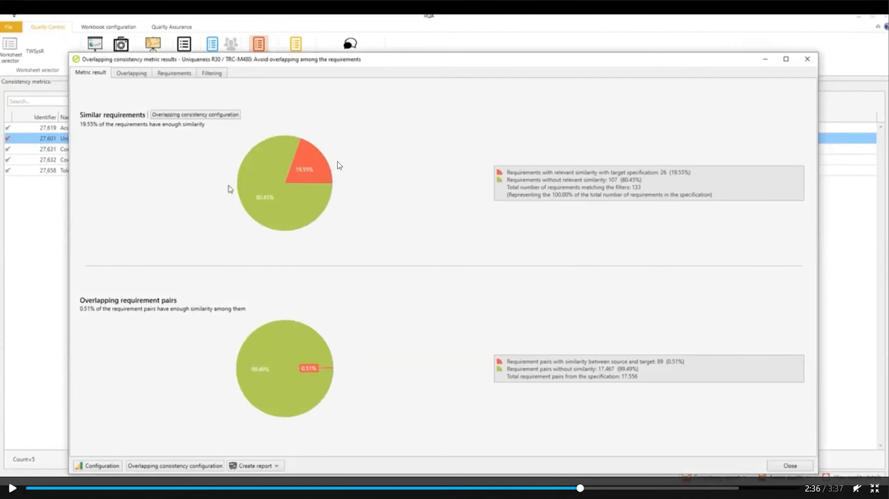
key("space")
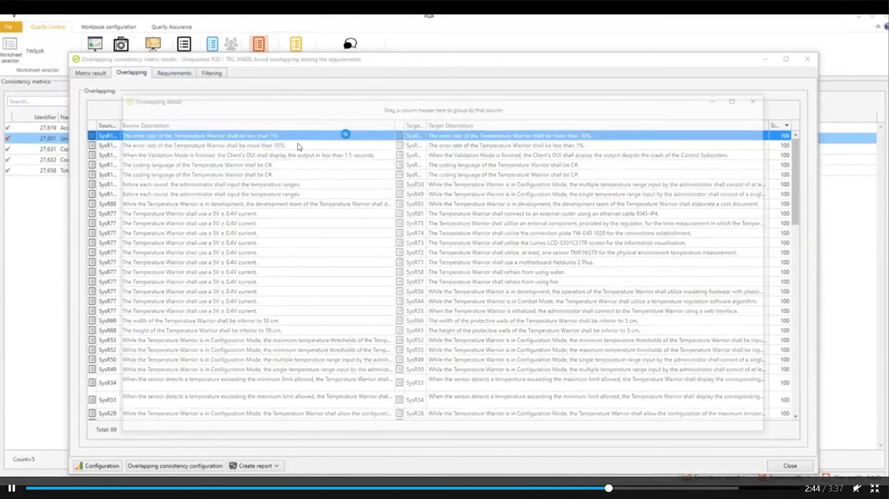
key("space")
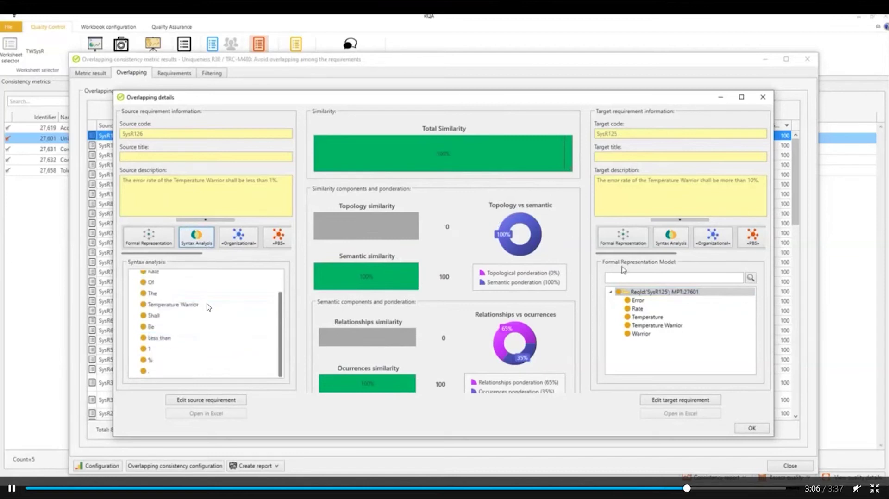
- Examine the overlapping details and syntax analysis of SysR126 and SysR125, playing the demo video through to its end
left_click(653, 255)
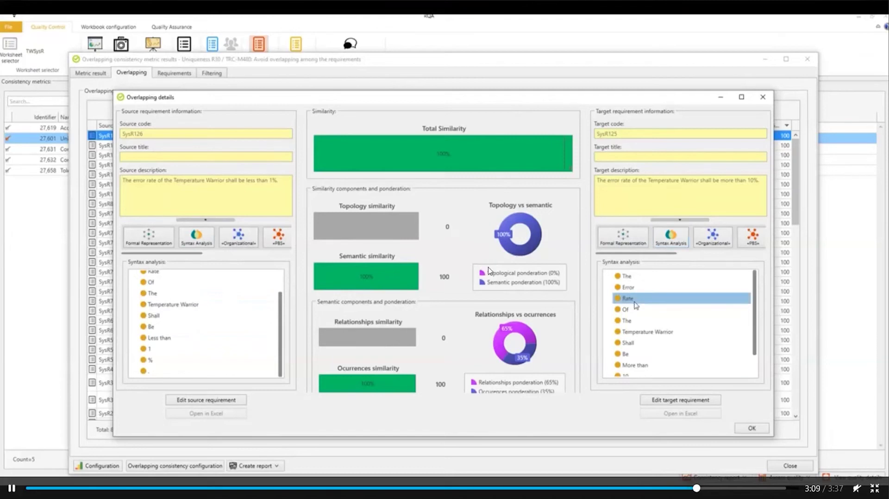
right_click(489, 266)
left_click(682, 171)
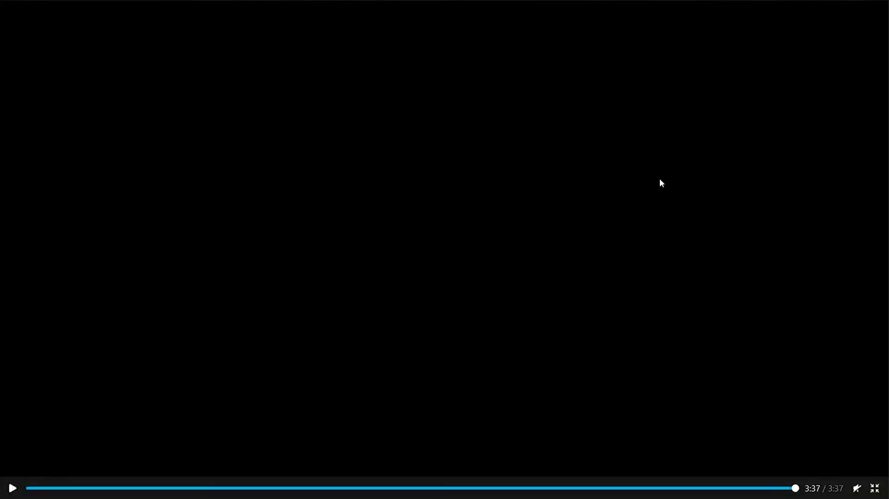
- Advance to the System Decomposition Properties slide and play its demo video in full screen
key("Escape")
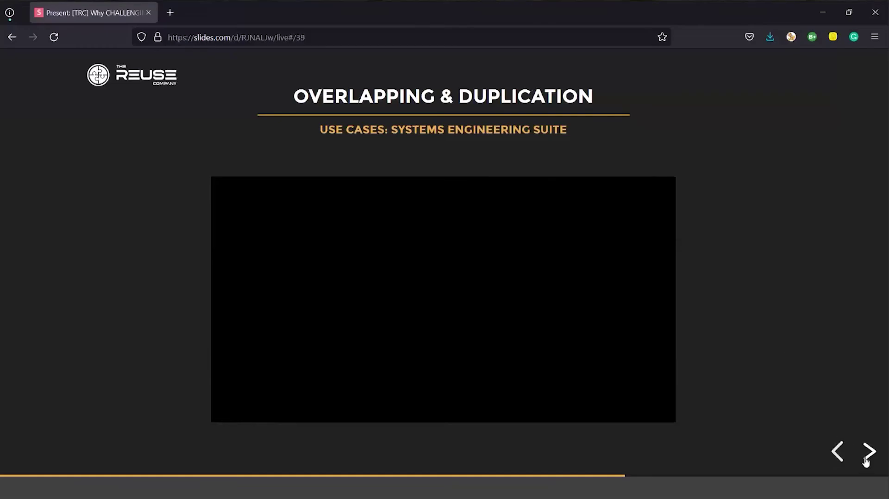
left_click(865, 461)
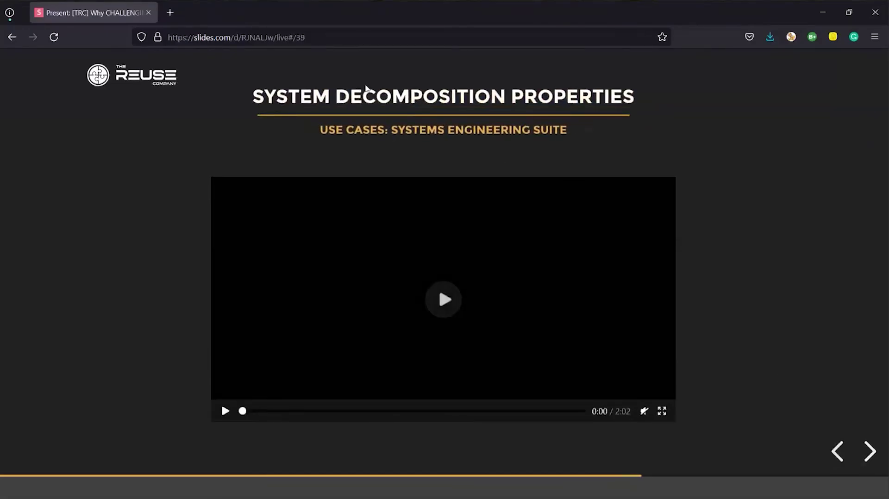
left_click(666, 418)
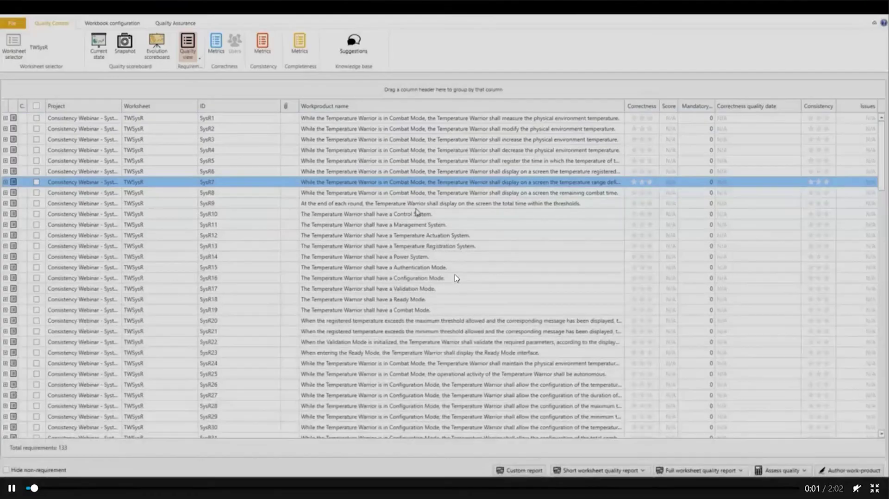
left_click(455, 277)
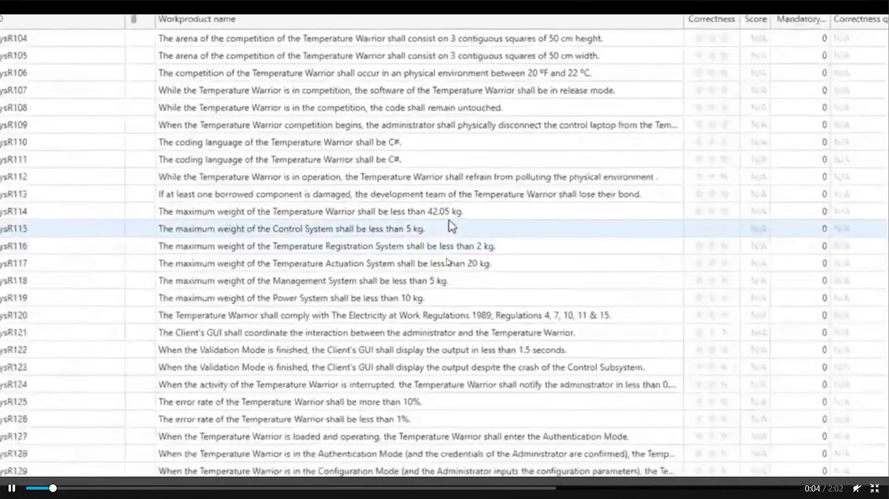
- Examine the maximum weight requirements and the Weight Property Allocation metric's thesaurus terms in the demo video, pausing at 0:05 and 0:36
key("space")
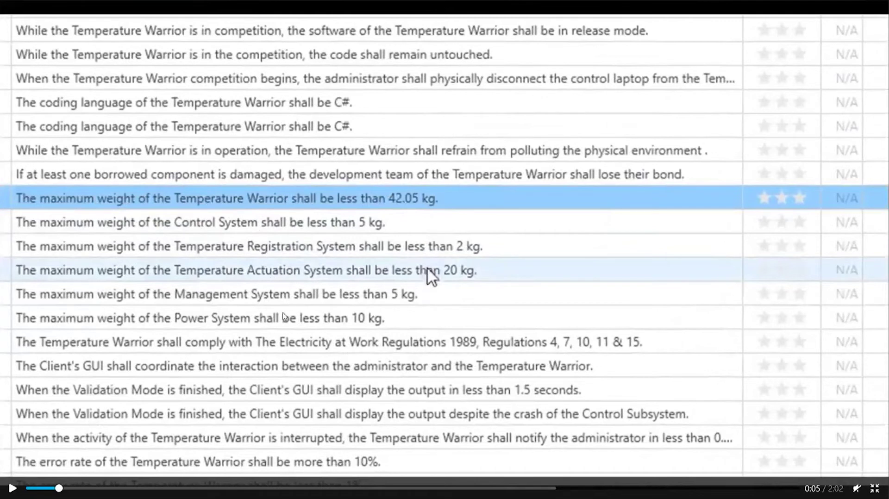
key("space")
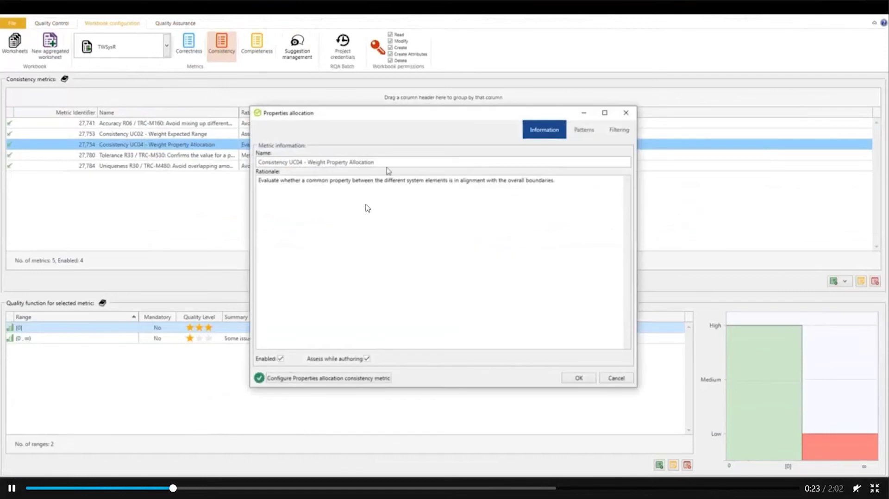
key("space")
key("space")
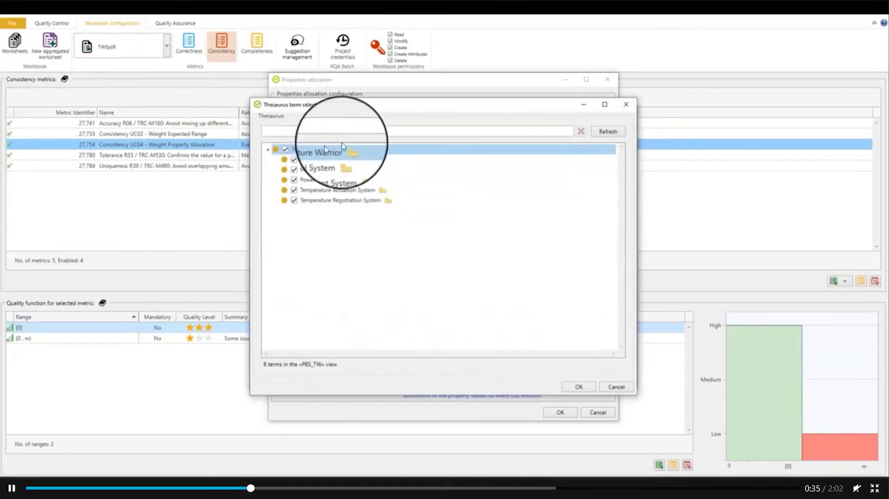
left_click(308, 159)
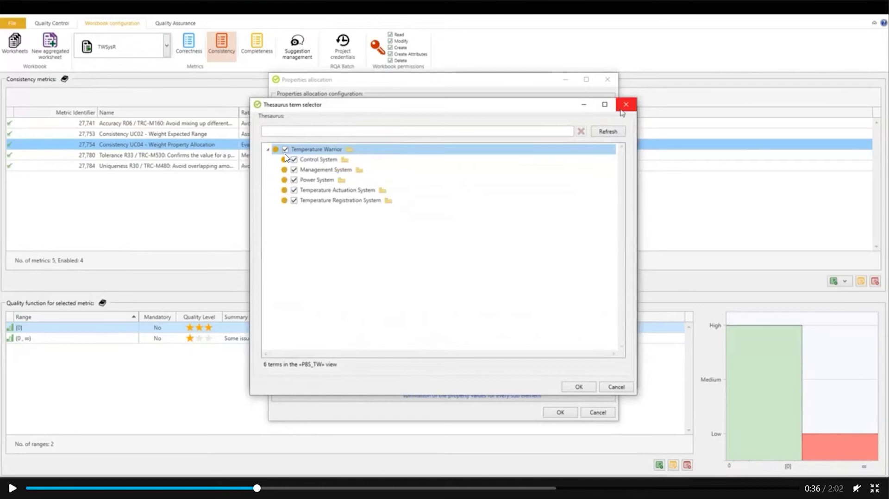
left_click(319, 213)
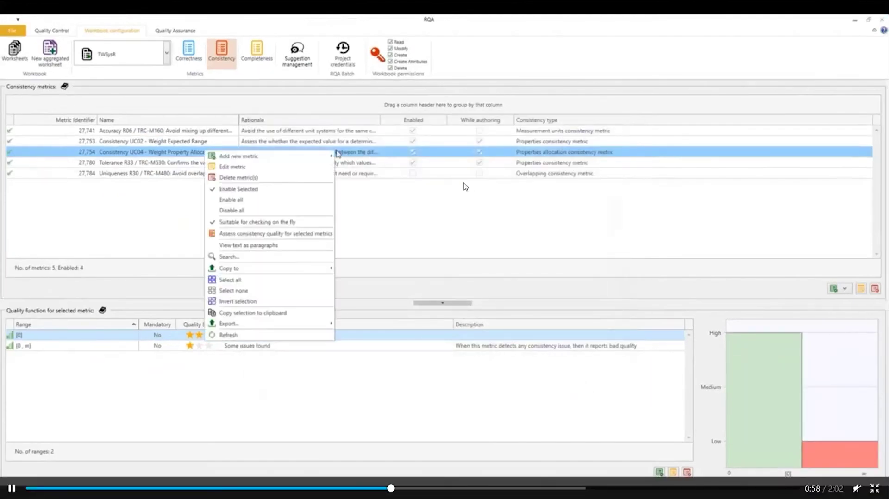
- Watch the demo video's quality assessment of the Consistency UC04 - Weight Property Allocation metric among the consistency metrics
left_click(65, 32)
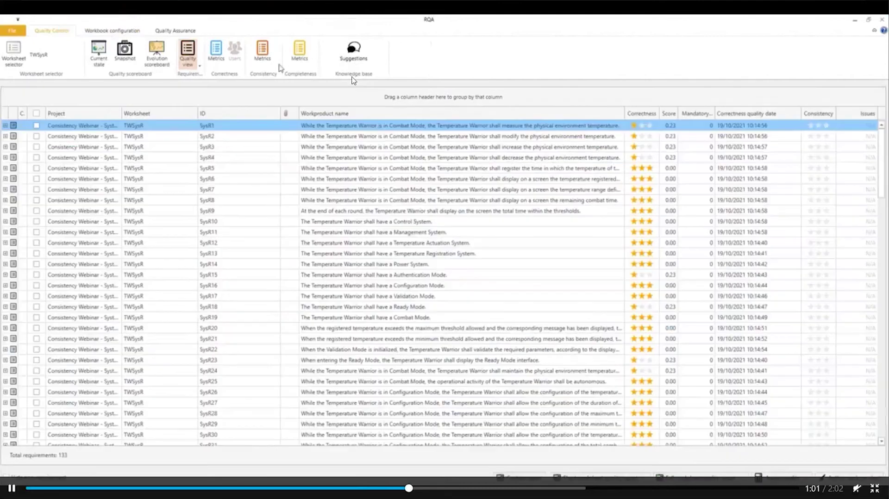
left_click(262, 51)
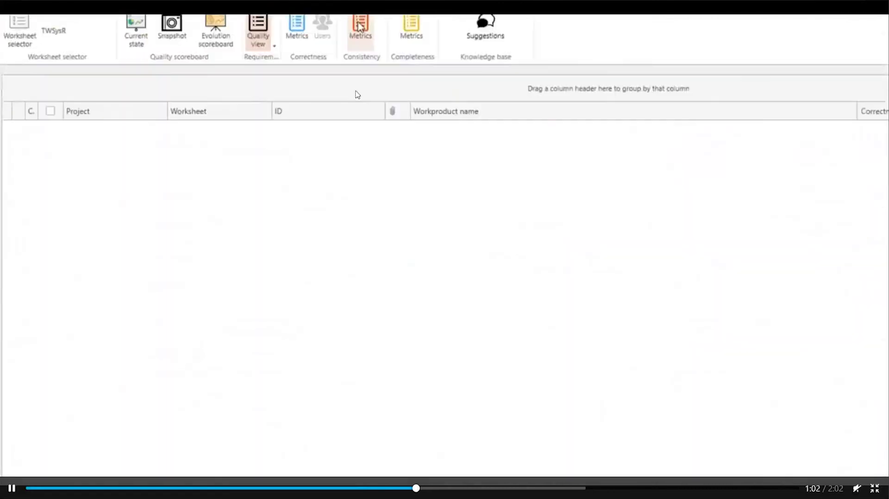
right_click(299, 208)
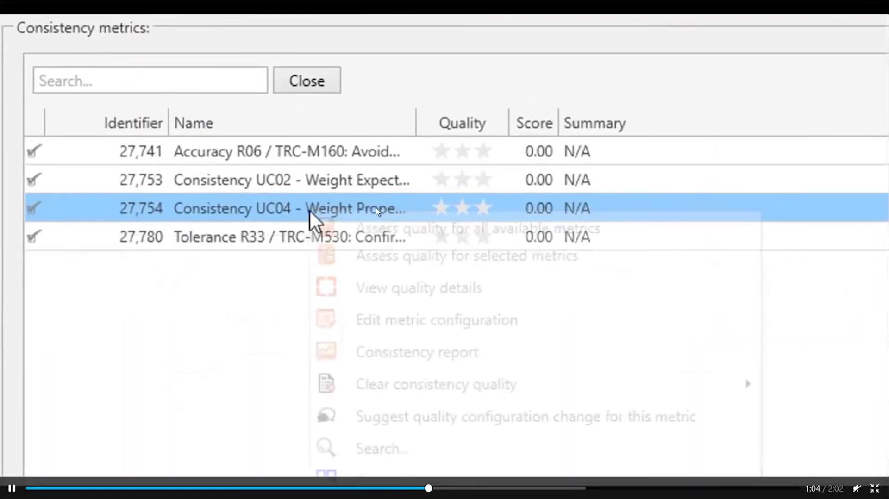
left_click(412, 259)
left_click(479, 294)
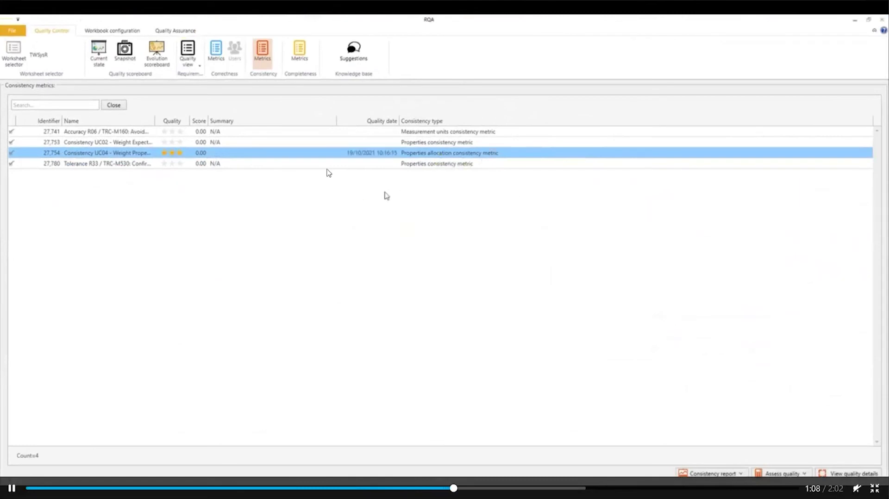
- Examine the Weight Property Allocation results down to the expanded Temperature Warrior terms, pausing the demo video at 1:16
double_click(250, 154)
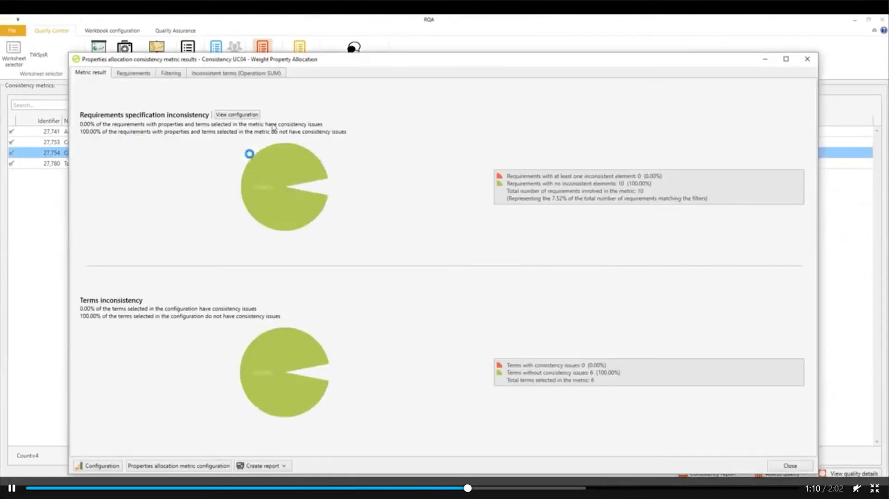
left_click(142, 78)
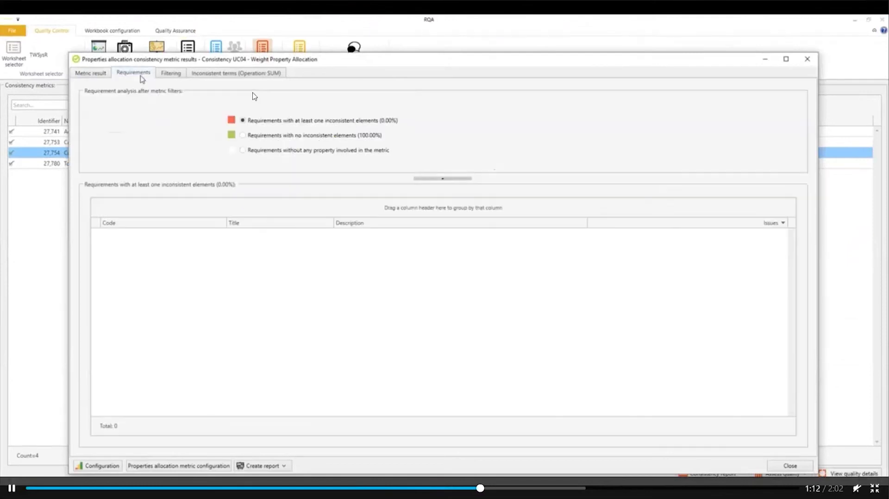
left_click(211, 74)
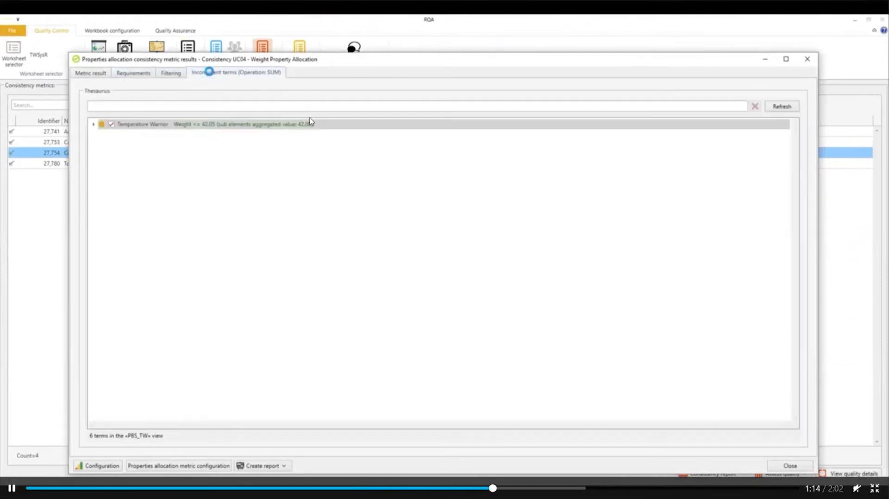
left_click(95, 124)
left_click(328, 187)
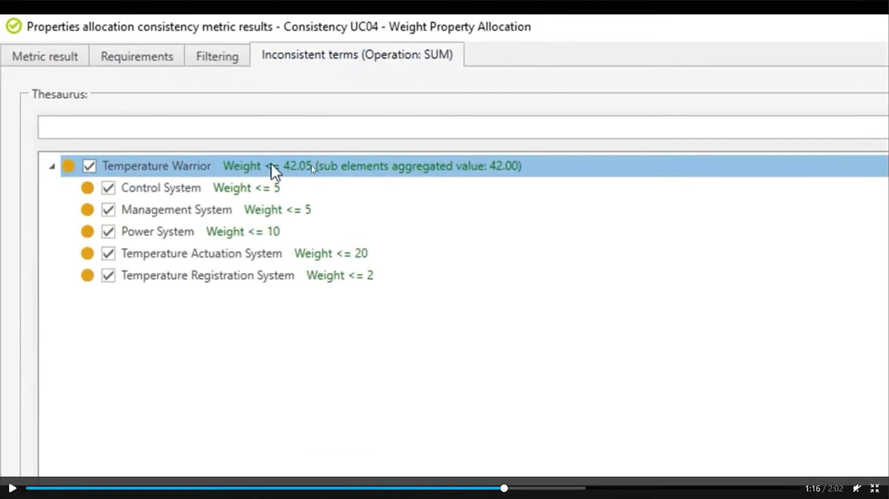
- Resume the demo video from 1:16 and watch the Control System weight requirement being edited and reassessed at 7 kg
right_click(336, 188)
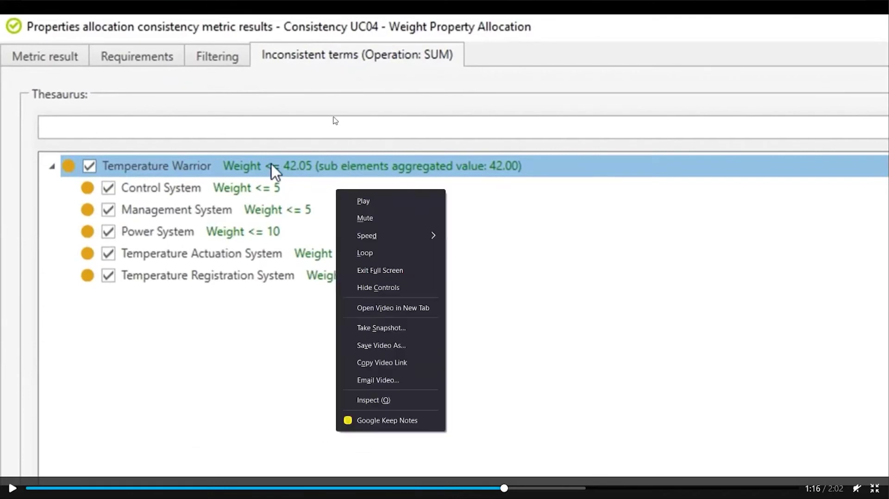
left_click(363, 201)
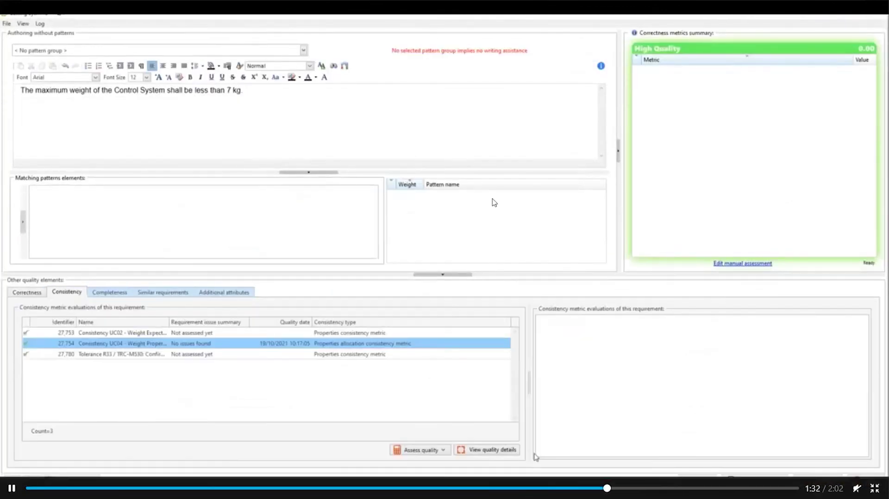
left_click(726, 459)
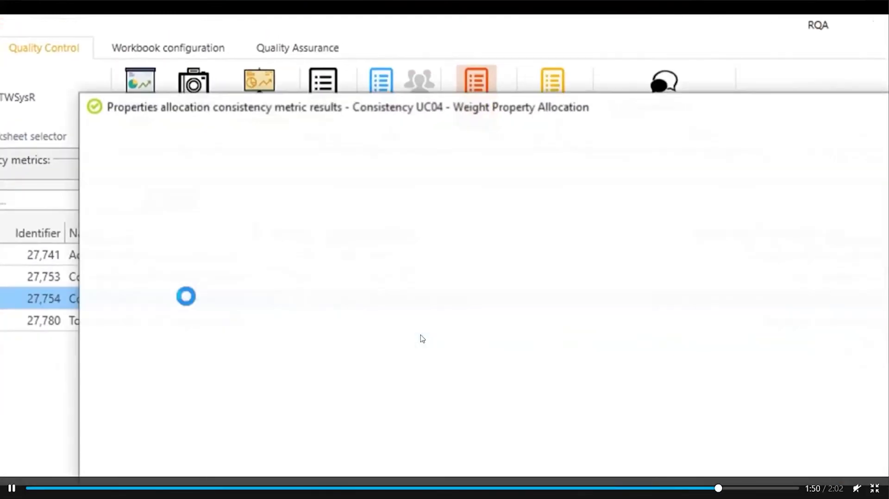
- Examine the reassessed Weight Property Allocation results, pausing at the Temperature Warrior inconsistency (1:56), then play the demo video to its end
right_click(422, 339)
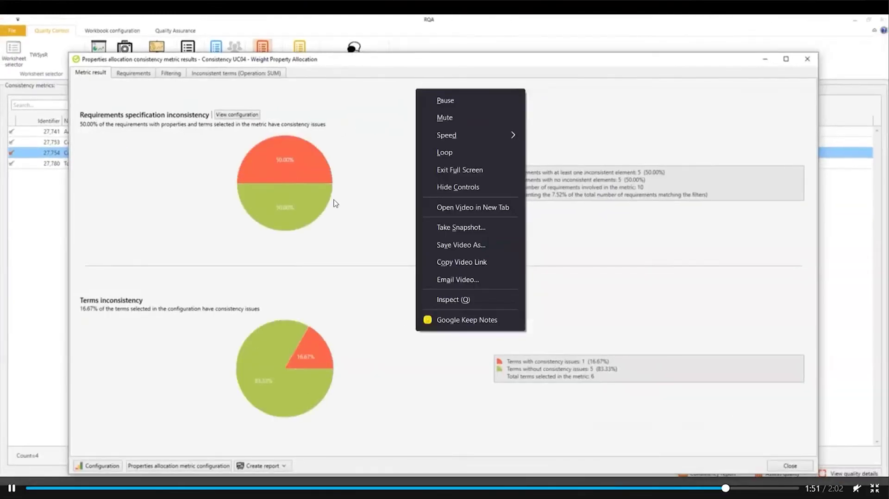
key("Escape")
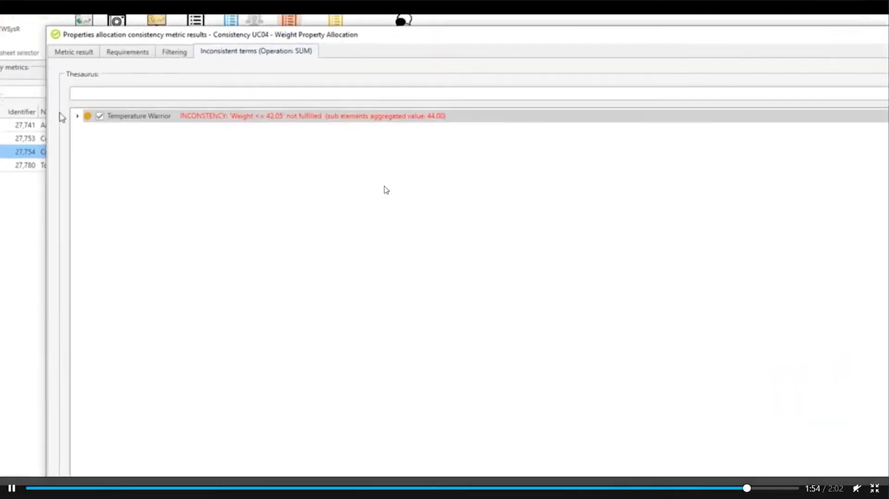
left_click(496, 97)
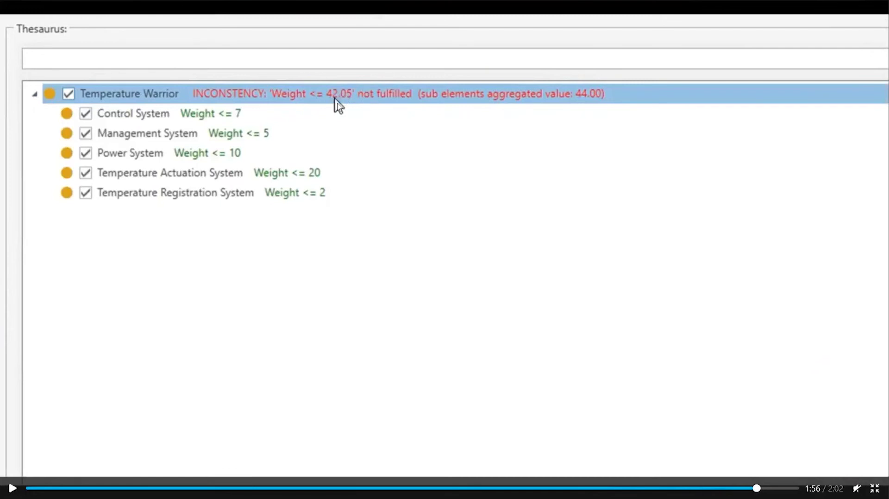
key("space")
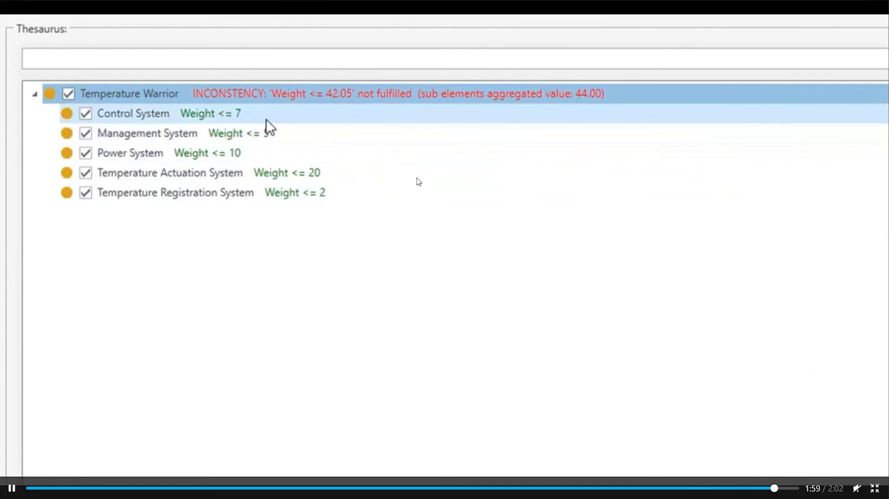
left_click(134, 122)
left_click(255, 118)
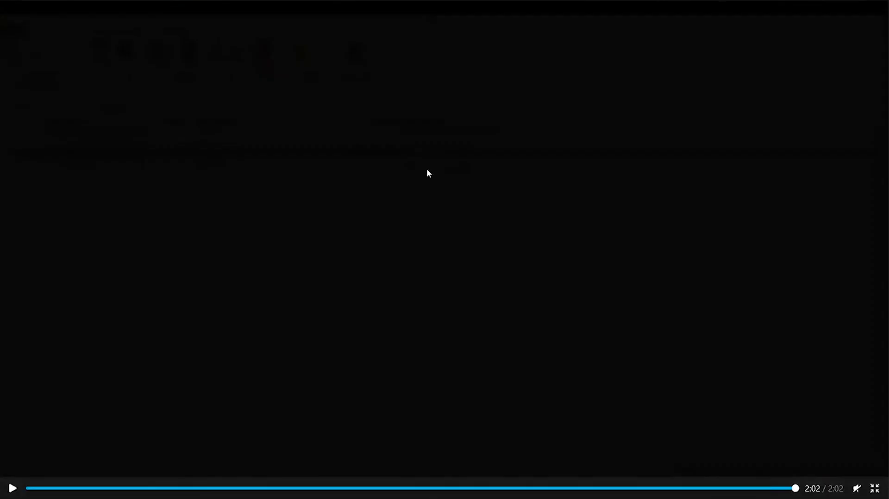
- Leave the full-screen demo video and advance to the Wrong States & Transitions slide
left_click(440, 188)
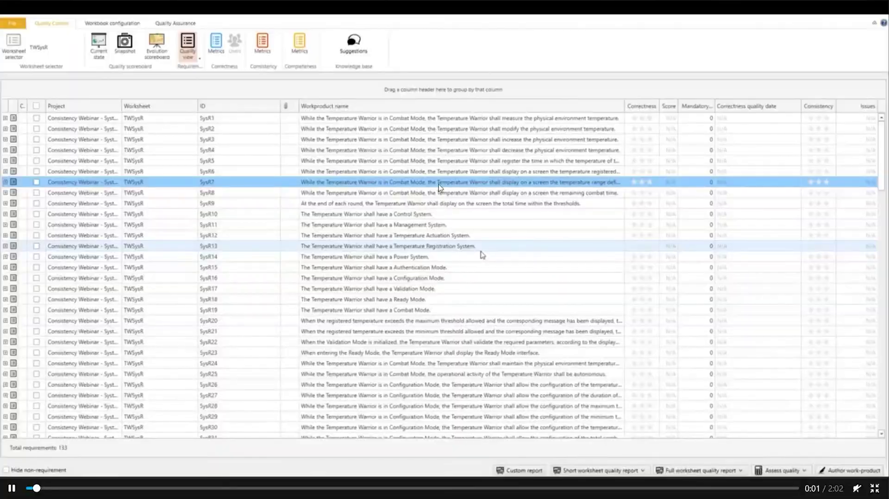
key("Escape")
left_click(453, 194)
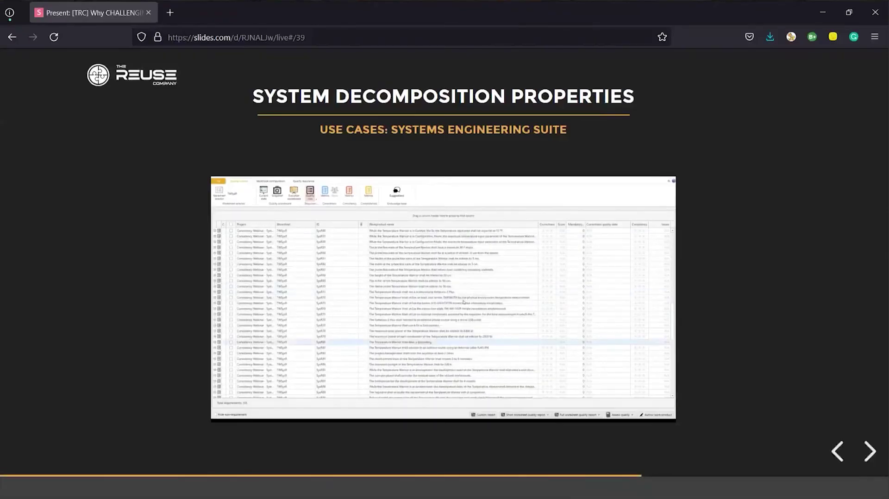
left_click(869, 455)
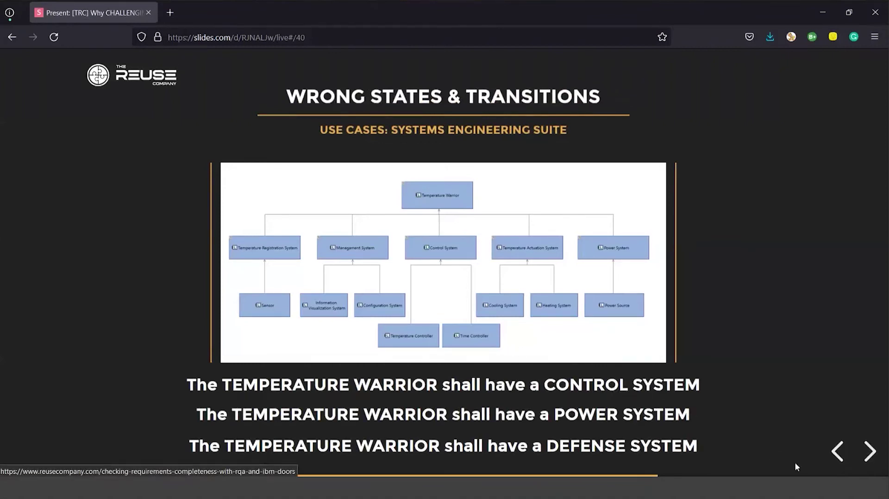
- Reveal the Wrong States & Transitions slide's highlights for the Temperature Warrior, Control System and Power System matches in the diagram
left_click(870, 453)
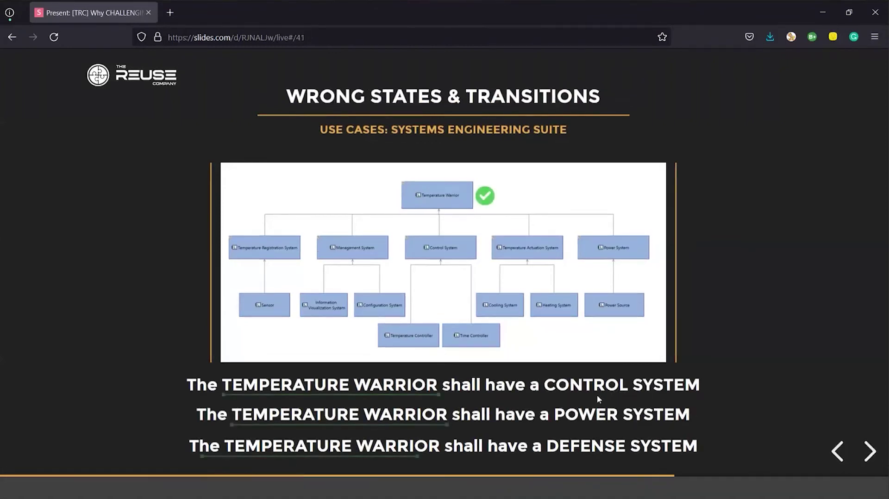
left_click(871, 450)
left_click(870, 450)
left_click(870, 450)
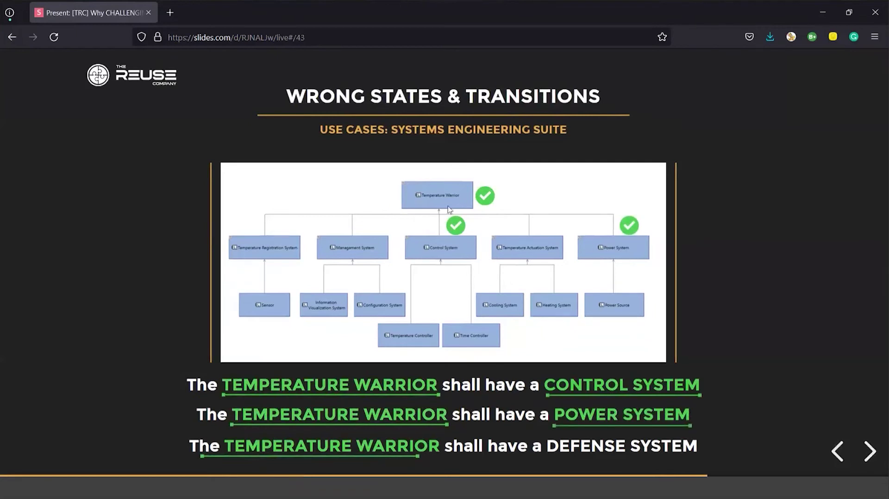